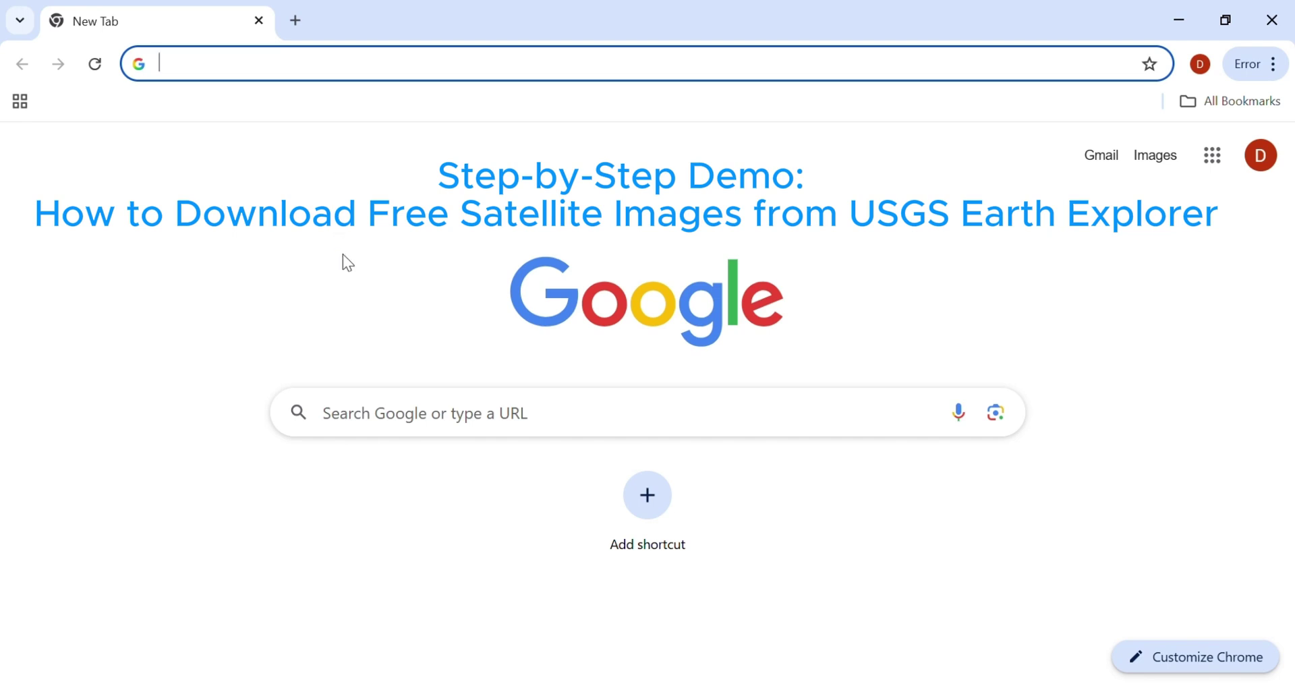
- Search Google for "usgs earth explorer" and open the USGS EarthExplorer website
{"action": "left_click", "coordinate": [395, 420]}
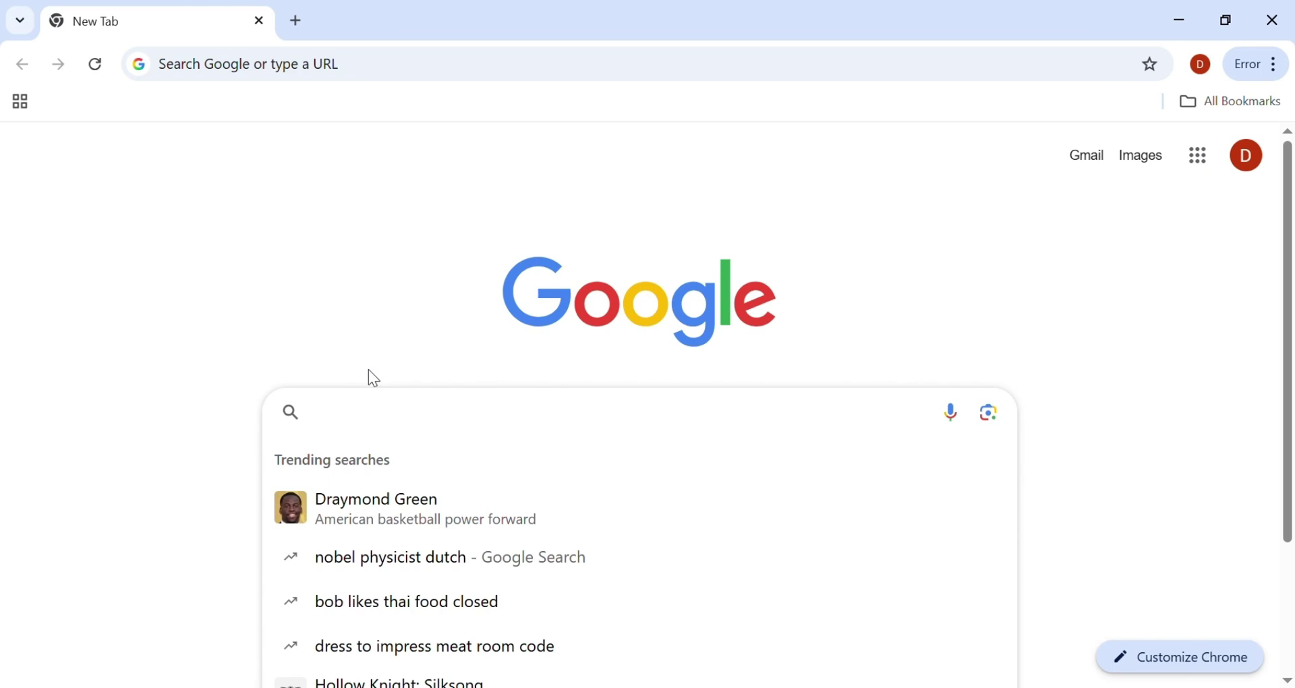
{"action": "type", "text": "usgs"}
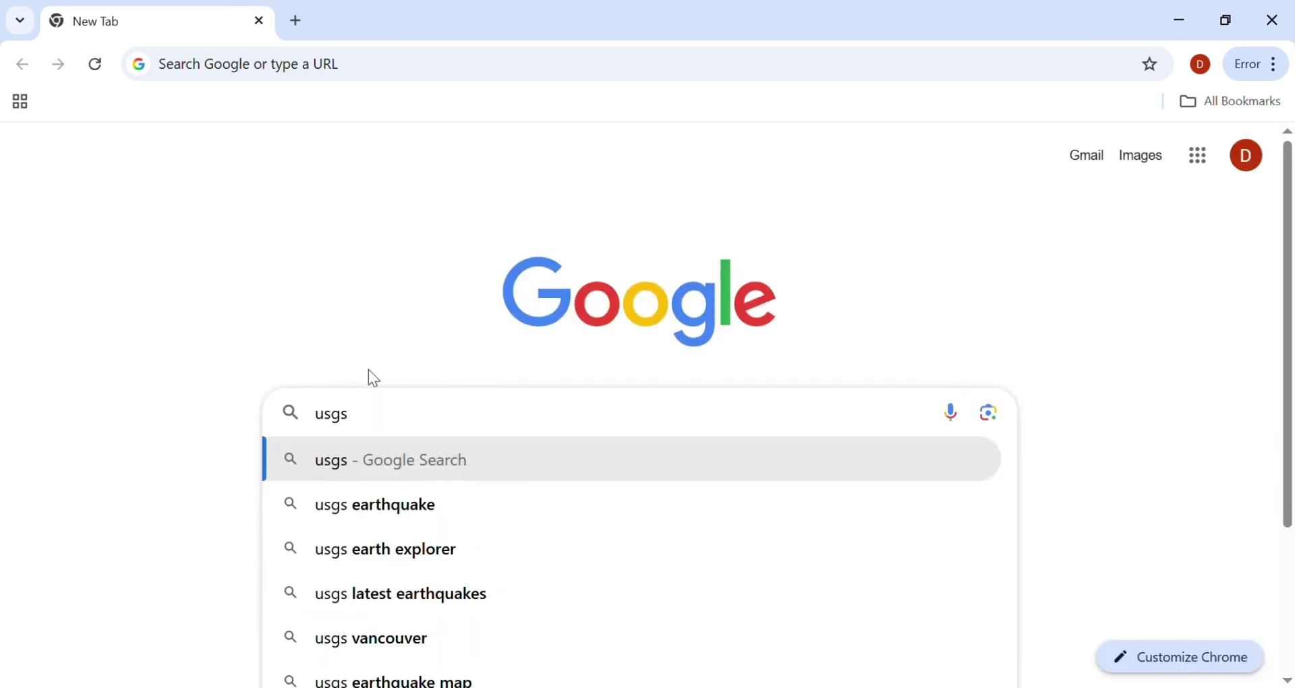
{"action": "type", "text": " earth"}
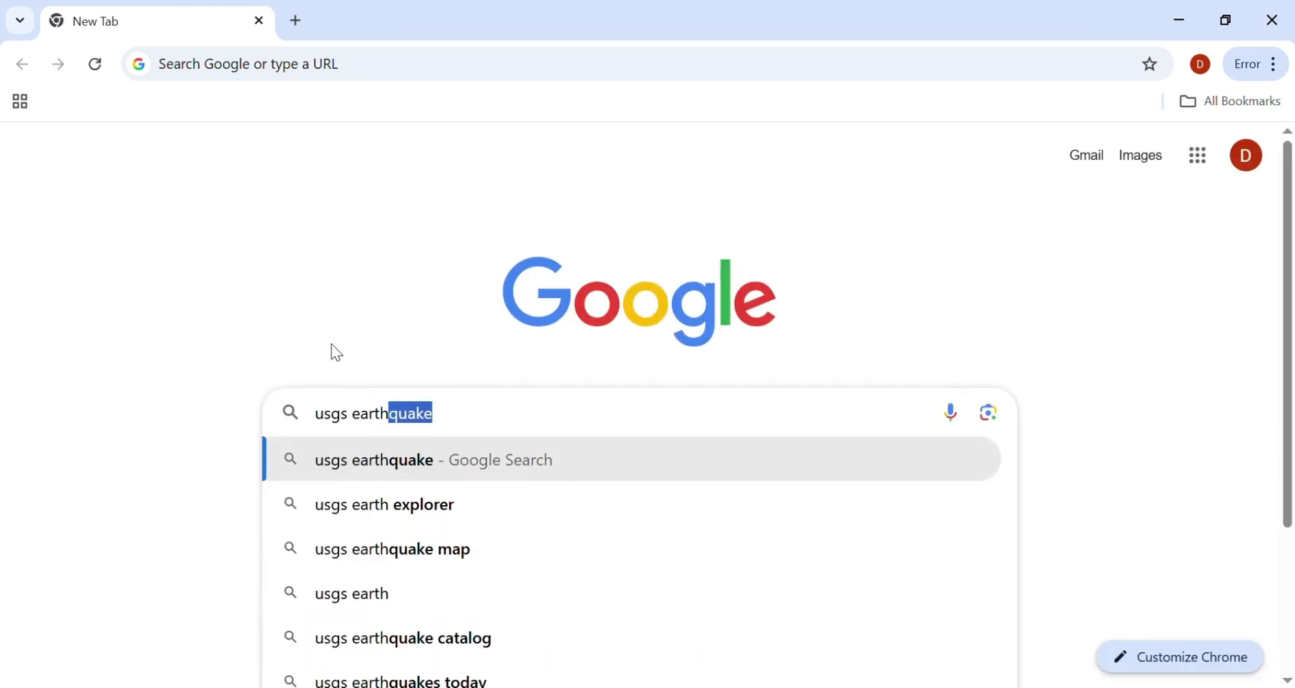
{"action": "left_click", "coordinate": [390, 507]}
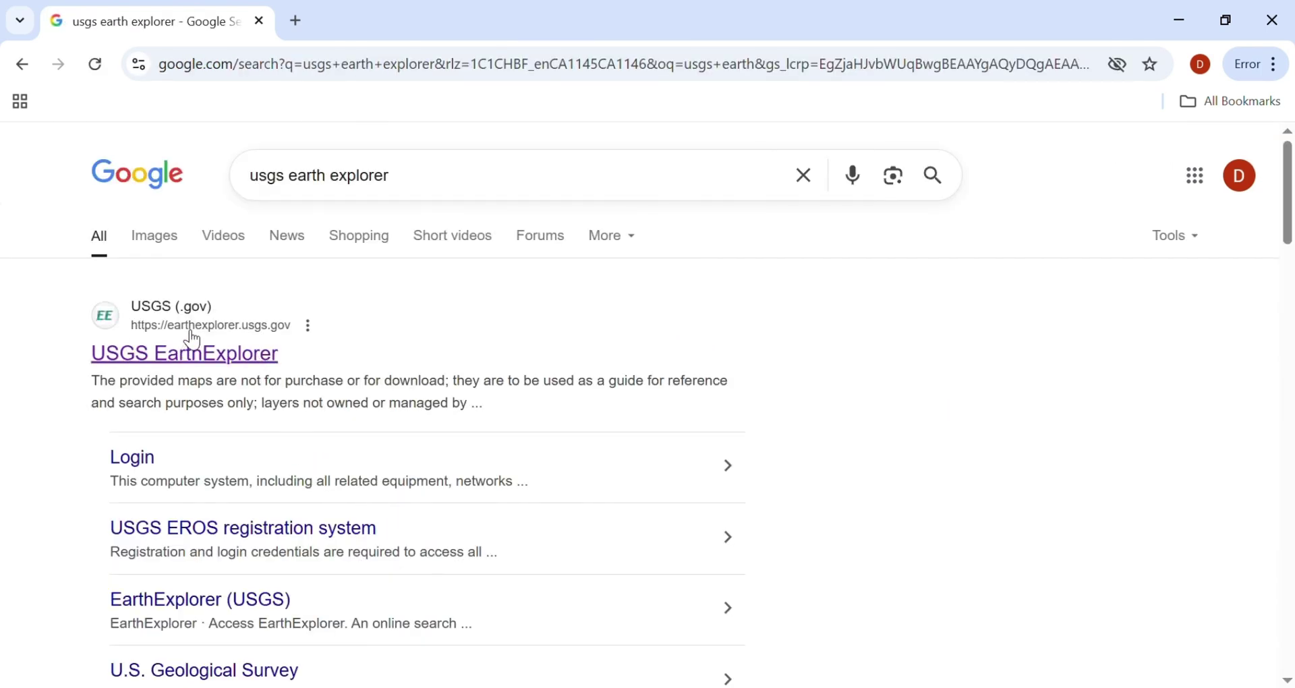
{"action": "left_click", "coordinate": [264, 366]}
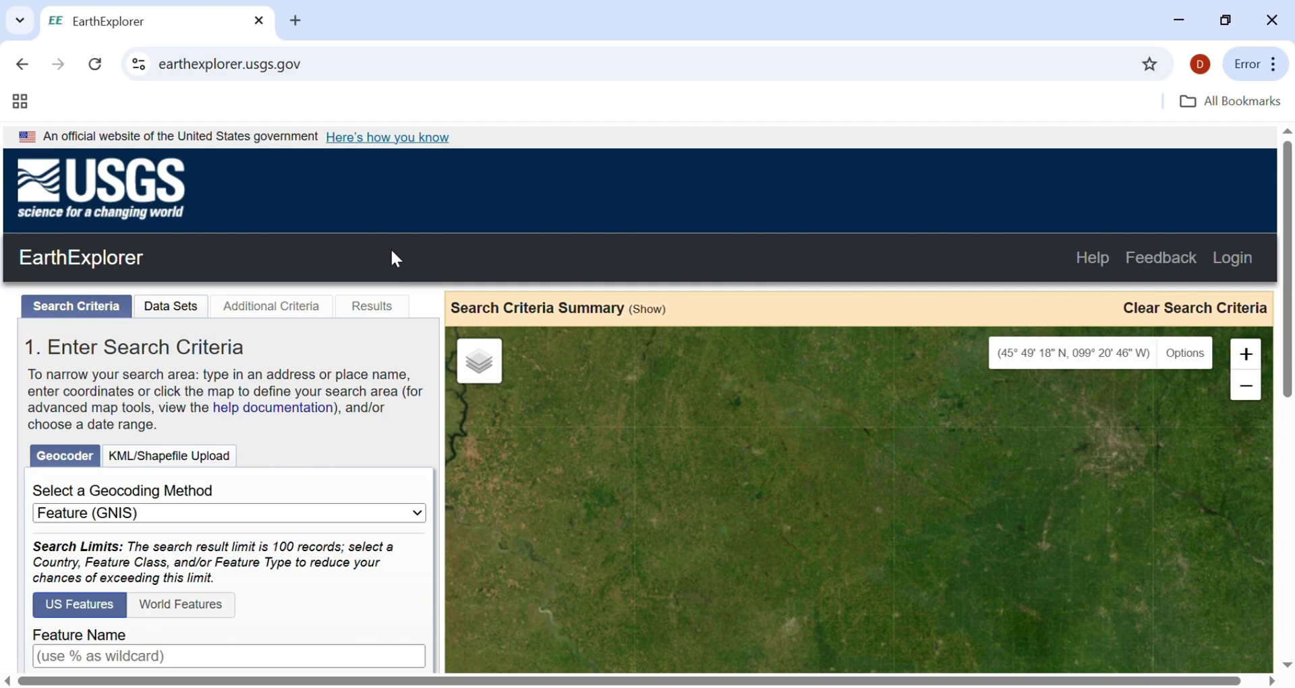
{"action": "scroll", "coordinate": [702, 521], "scroll_direction": "down", "scroll_amount": 3}
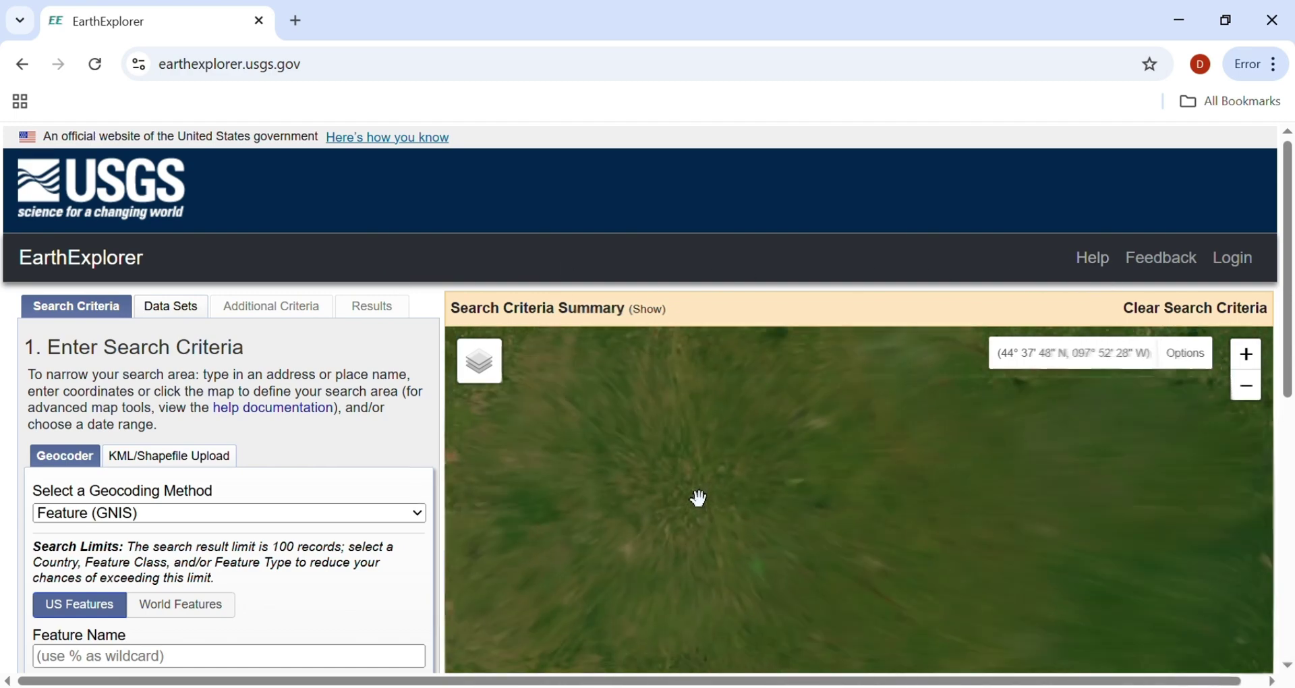
{"action": "scroll", "coordinate": [697, 485], "scroll_direction": "down", "scroll_amount": 2}
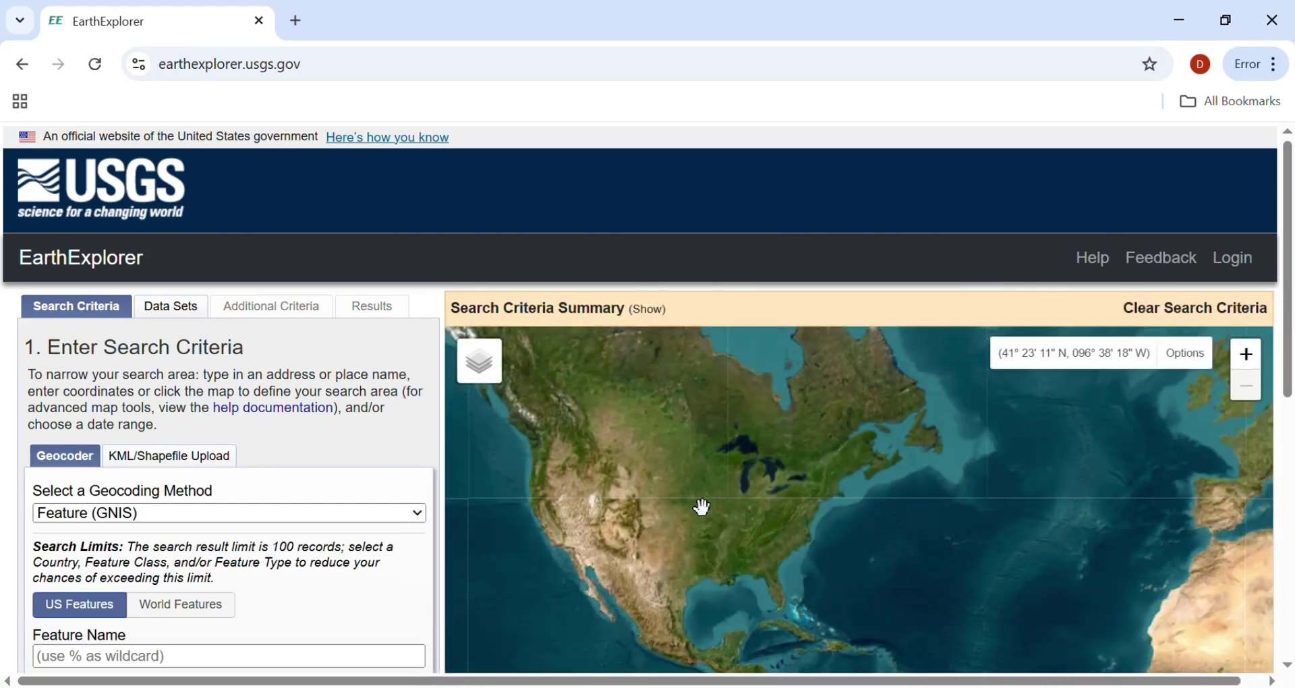
{"action": "scroll", "coordinate": [773, 511], "scroll_direction": "up", "scroll_amount": 1}
{"action": "scroll", "coordinate": [738, 422], "scroll_direction": "down", "scroll_amount": 1}
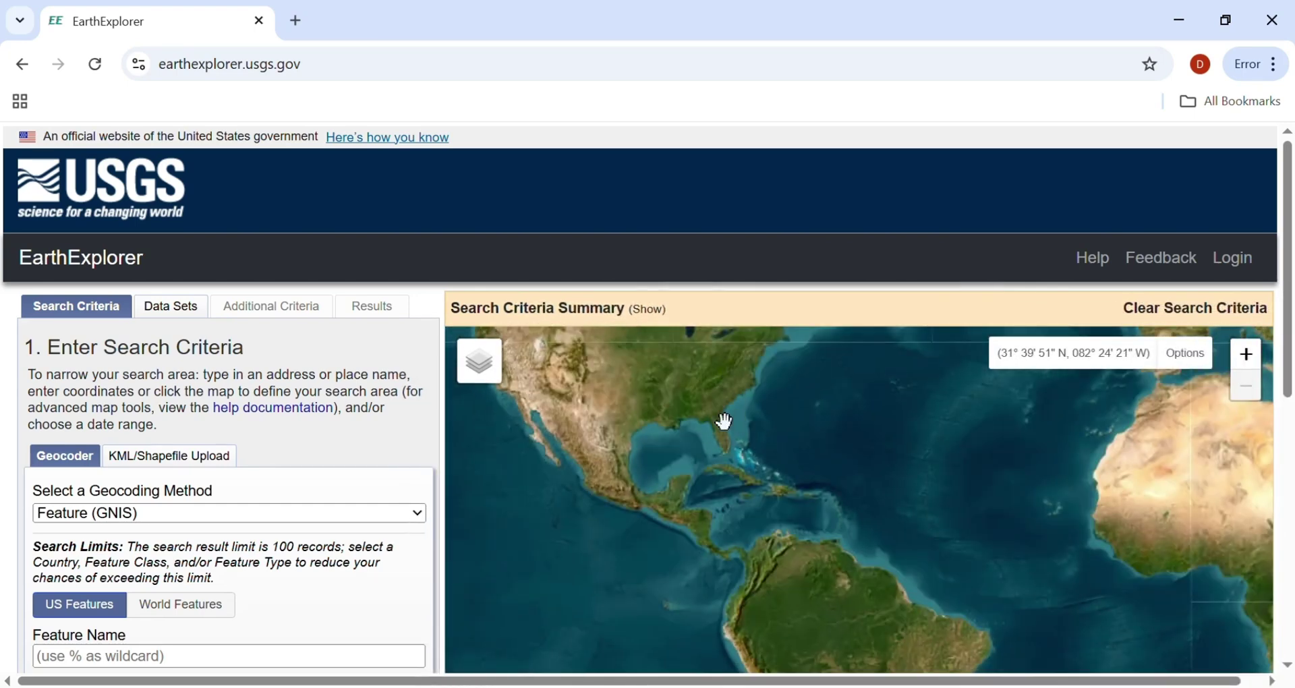
{"action": "scroll", "coordinate": [737, 422], "scroll_direction": "up", "scroll_amount": 1}
{"action": "scroll", "coordinate": [829, 396], "scroll_direction": "down", "scroll_amount": 1}
{"action": "scroll", "coordinate": [820, 459], "scroll_direction": "up", "scroll_amount": 1}
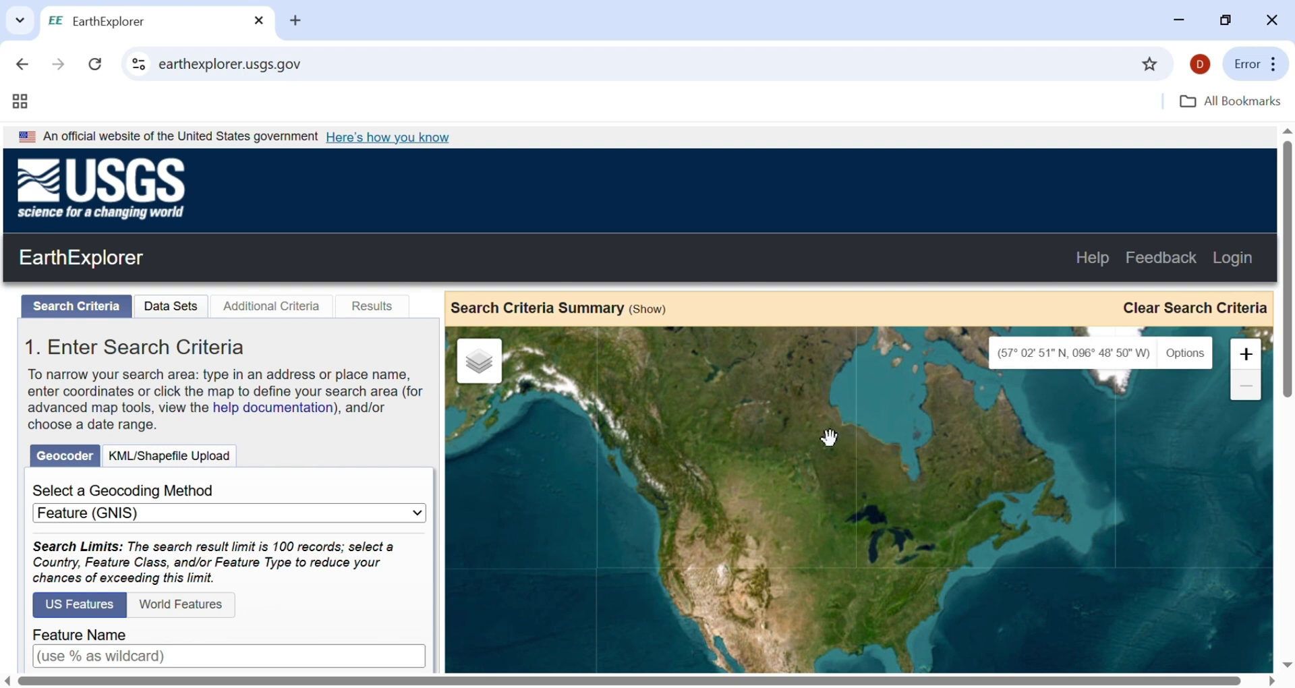
- Log in to the EarthExplorer account and show the map's search-area options
{"action": "left_click", "coordinate": [1241, 264]}
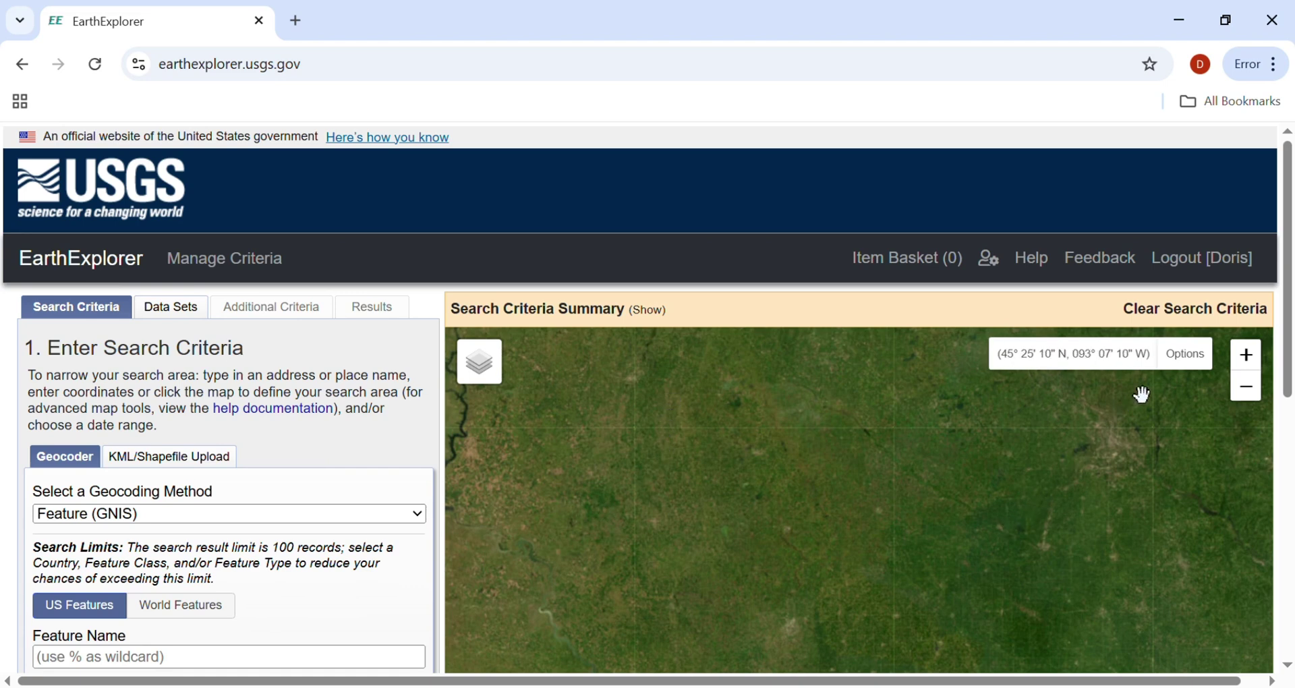
{"action": "left_click", "coordinate": [1177, 358]}
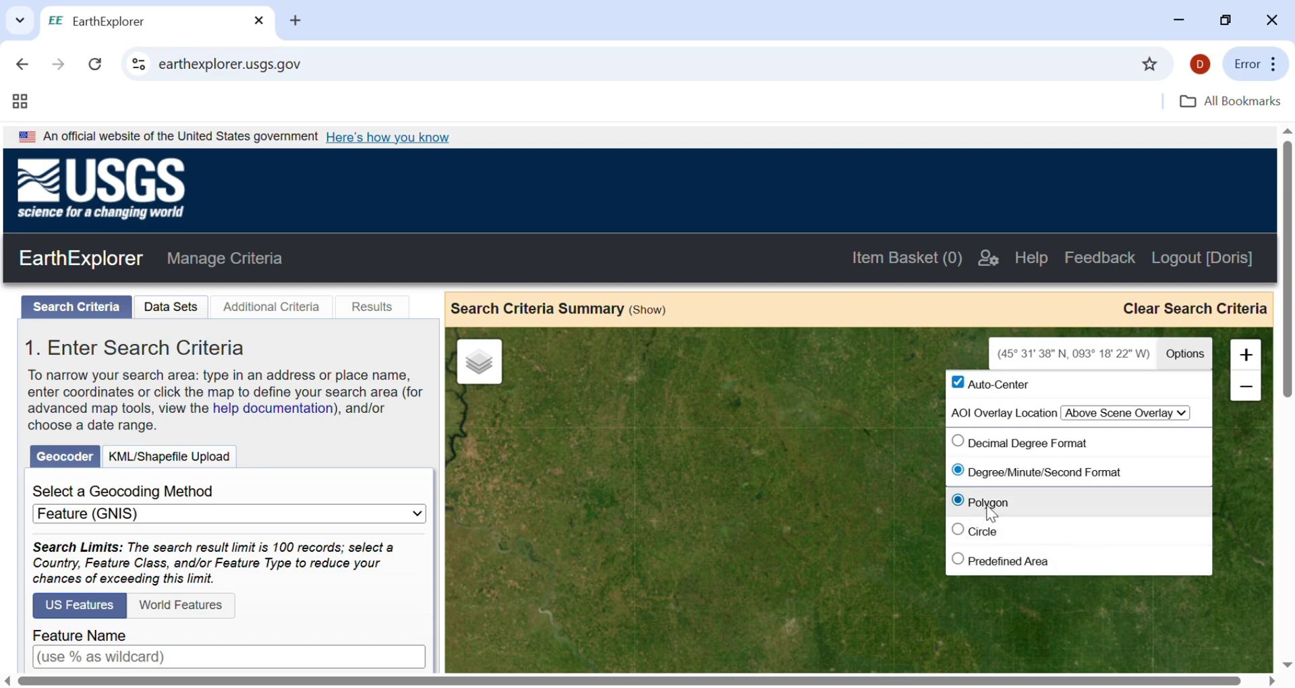
- Locate the river delta near 49° 05' N, 123° 11' W on North America's west coast in the map
{"action": "scroll", "coordinate": [631, 512], "scroll_direction": "down", "scroll_amount": 2}
{"action": "scroll", "coordinate": [637, 510], "scroll_direction": "down", "scroll_amount": 1}
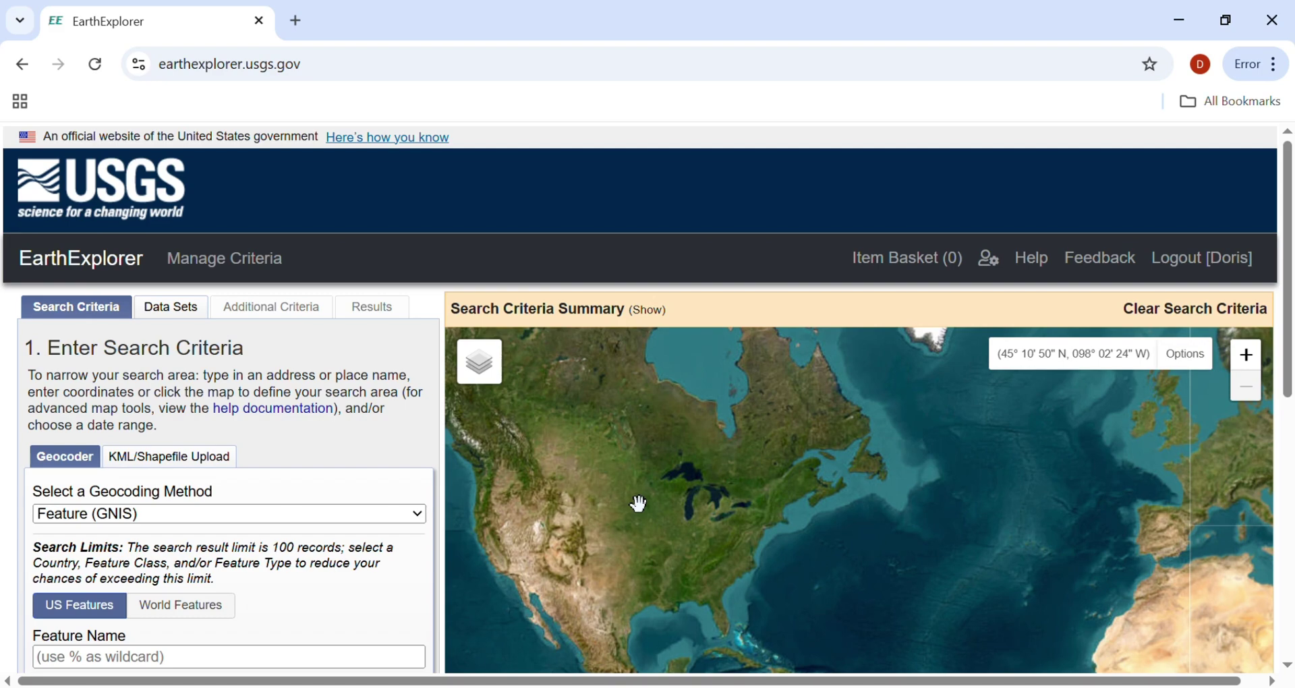
{"action": "left_click_drag", "start_coordinate": [639, 507], "coordinate": [678, 515]}
{"action": "scroll", "coordinate": [674, 513], "scroll_direction": "up", "scroll_amount": 5}
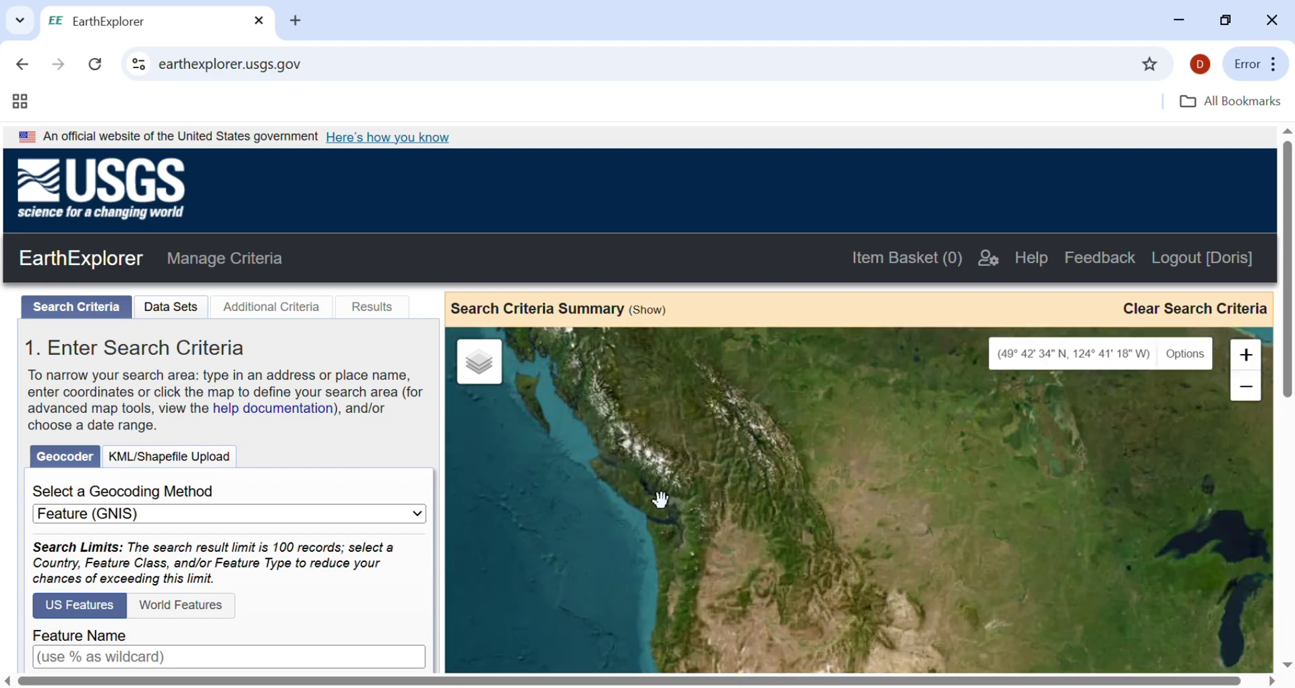
{"action": "left_click_drag", "start_coordinate": [834, 563], "coordinate": [661, 584]}
{"action": "scroll", "coordinate": [616, 536], "scroll_direction": "up", "scroll_amount": 1}
{"action": "scroll", "coordinate": [671, 601], "scroll_direction": "up", "scroll_amount": 2}
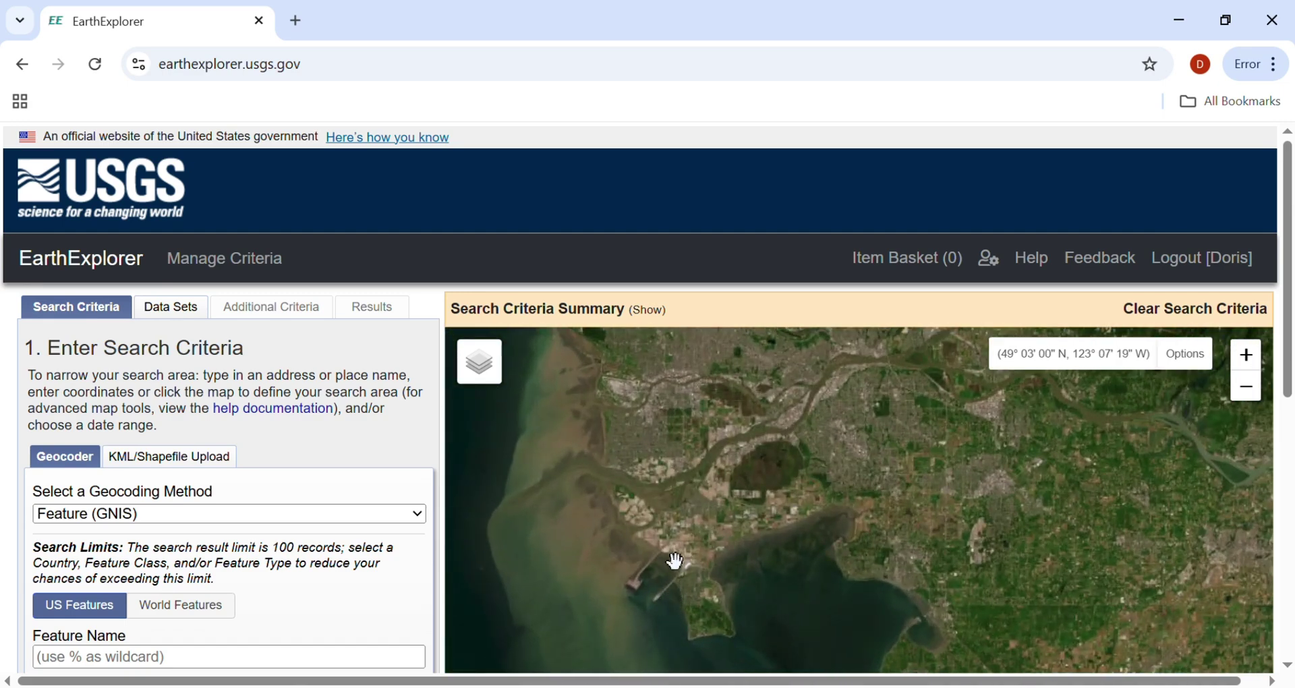
{"action": "scroll", "coordinate": [627, 515], "scroll_direction": "up", "scroll_amount": 1}
{"action": "scroll", "coordinate": [627, 515], "scroll_direction": "up", "scroll_amount": 1}
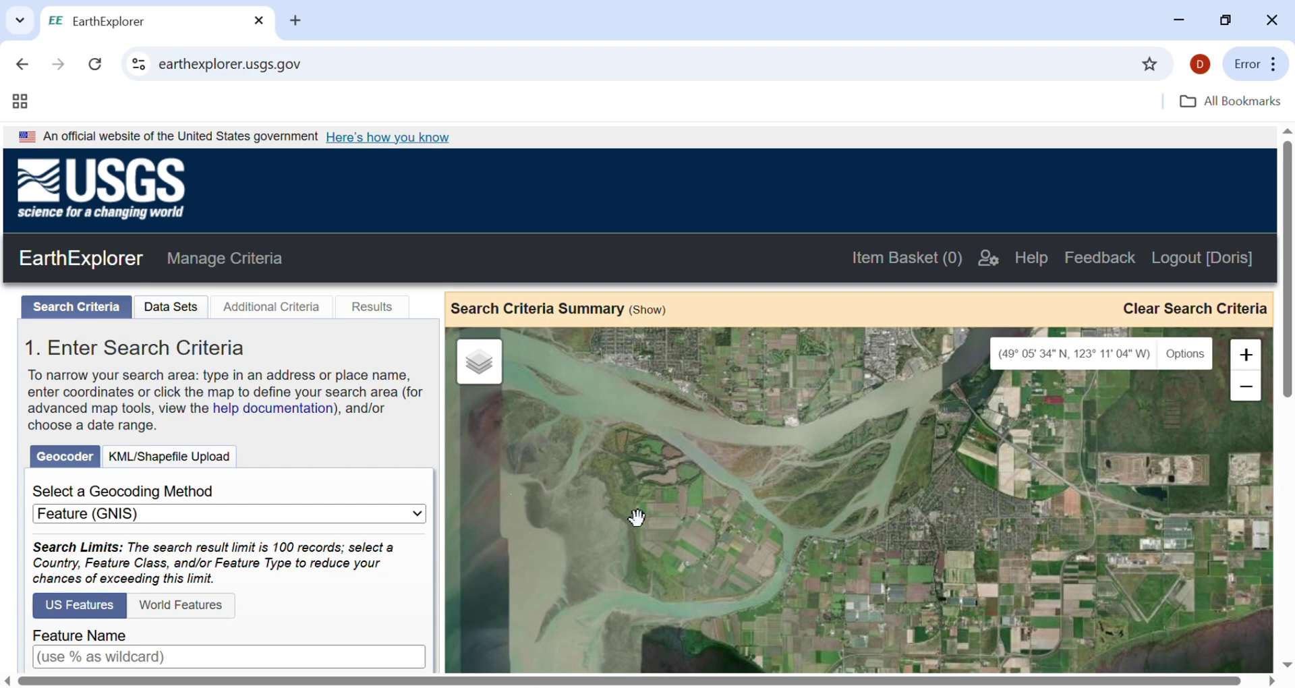
{"action": "left_click_drag", "start_coordinate": [631, 520], "coordinate": [668, 515]}
- Choose the Polygon area option and outline the delta with four corners, spanning about 49° 04' to 49° 06' N and 123° 08' to 123° 13' W
{"action": "left_click", "coordinate": [1186, 354]}
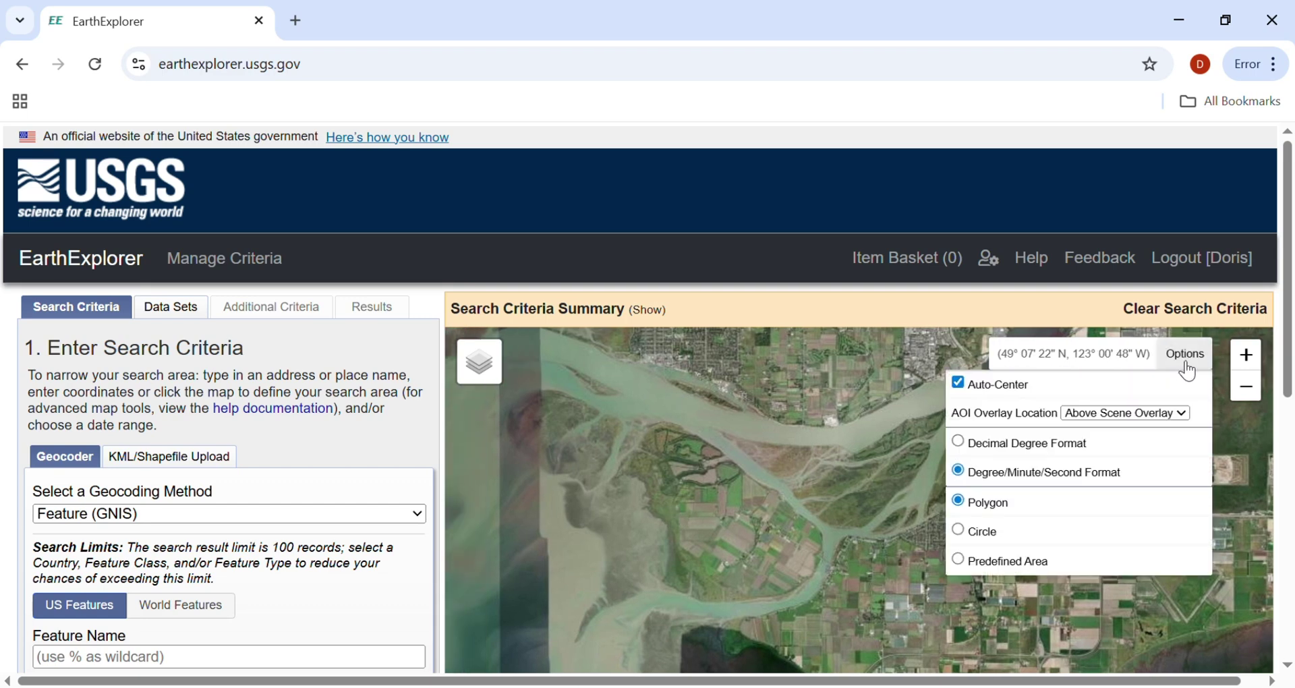
{"action": "left_click", "coordinate": [970, 520]}
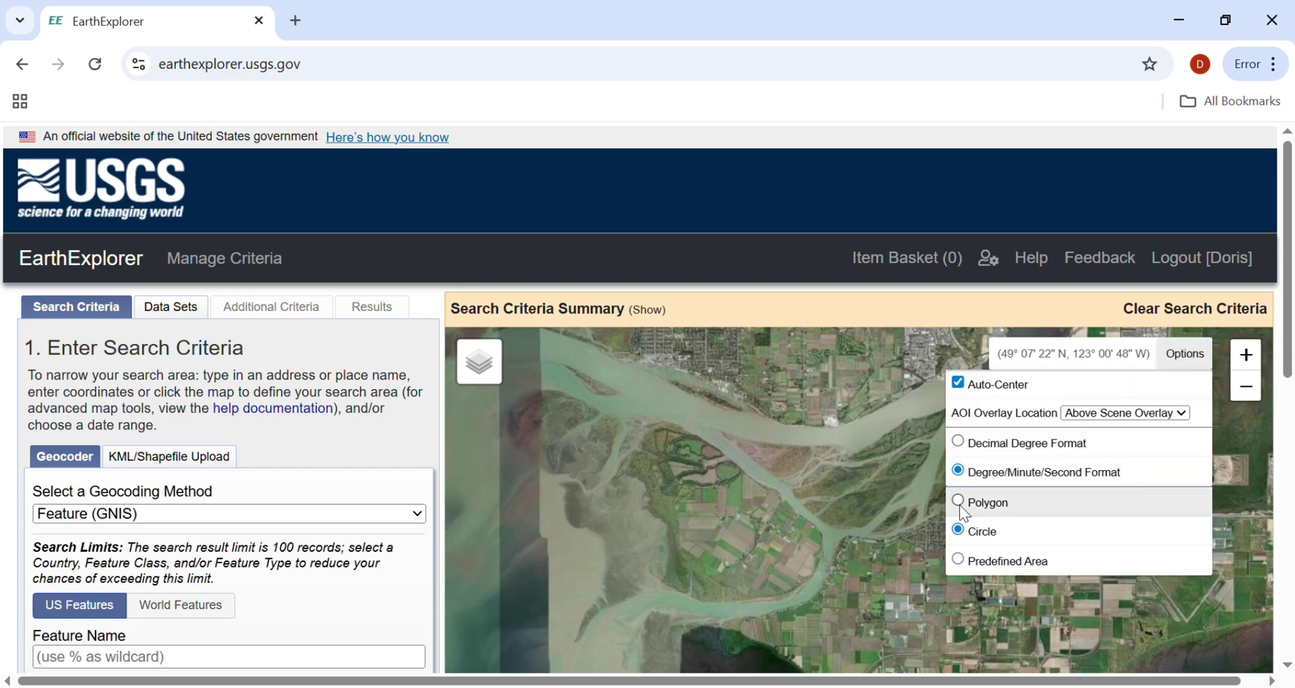
{"action": "left_click", "coordinate": [546, 465]}
{"action": "left_click", "coordinate": [762, 458]}
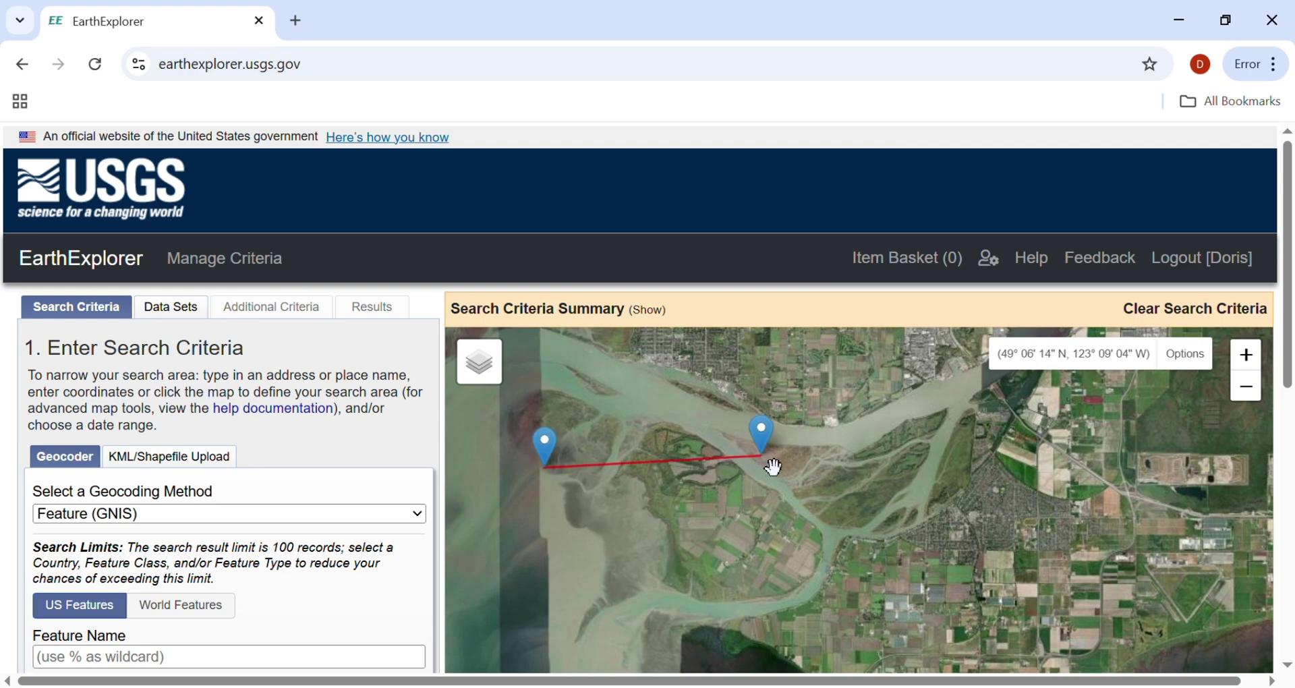
{"action": "left_click", "coordinate": [812, 616]}
{"action": "left_click", "coordinate": [571, 646]}
- Enlarge the search polygon by moving its four corners to span about 49° 03' to 49° 07' N and 123° 06' to 123° 14' W
{"action": "scroll", "coordinate": [667, 506], "scroll_direction": "down", "scroll_amount": 3}
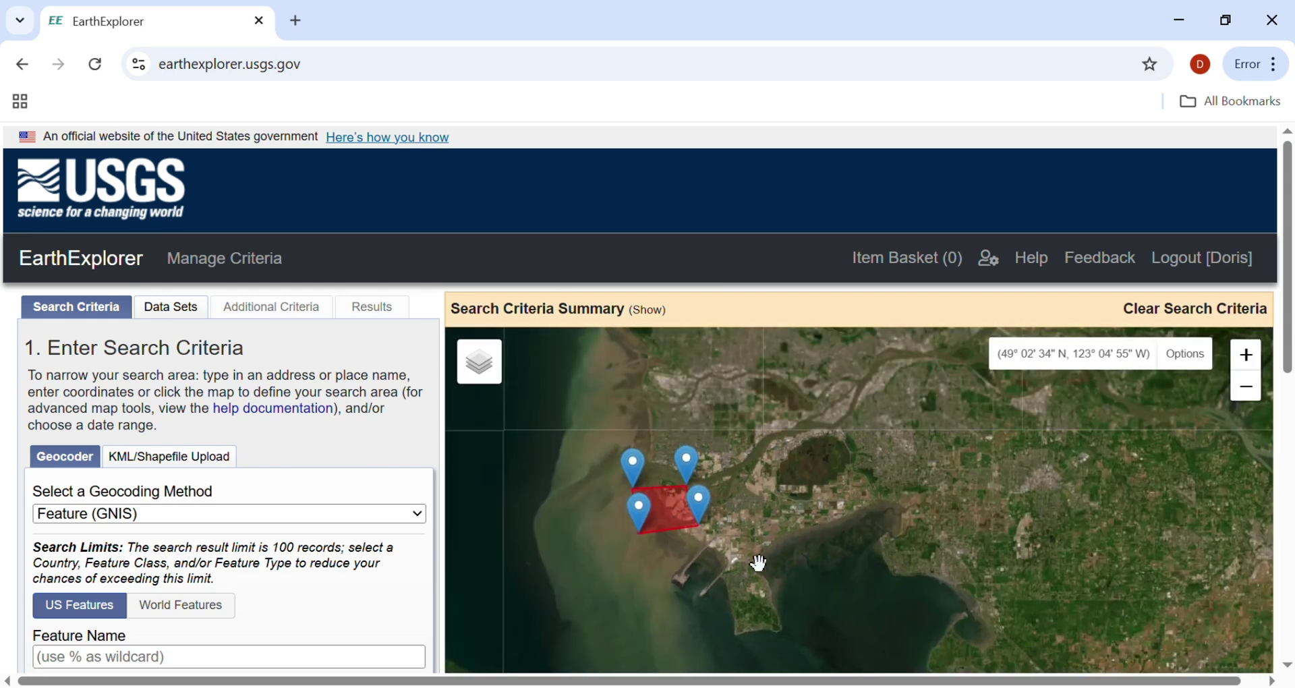
{"action": "scroll", "coordinate": [335, 576], "scroll_direction": "down", "scroll_amount": 4}
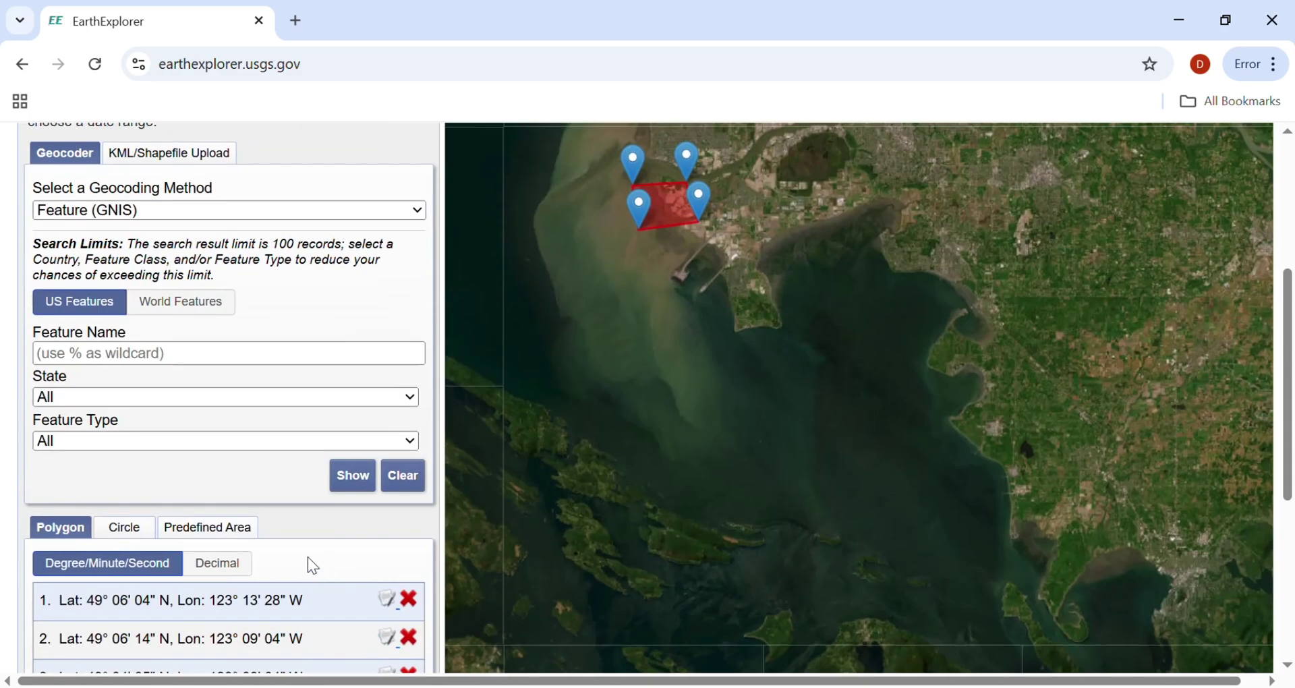
{"action": "scroll", "coordinate": [269, 581], "scroll_direction": "down", "scroll_amount": 2}
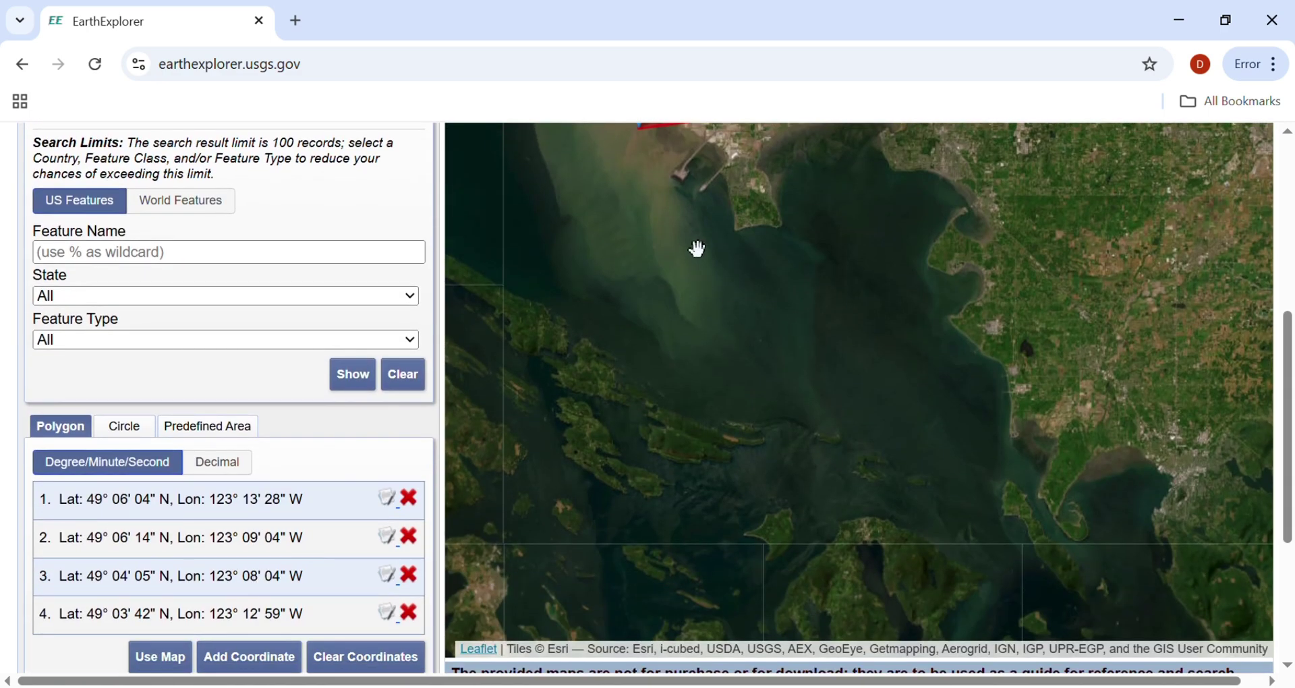
{"action": "left_click_drag", "start_coordinate": [697, 248], "coordinate": [689, 570]}
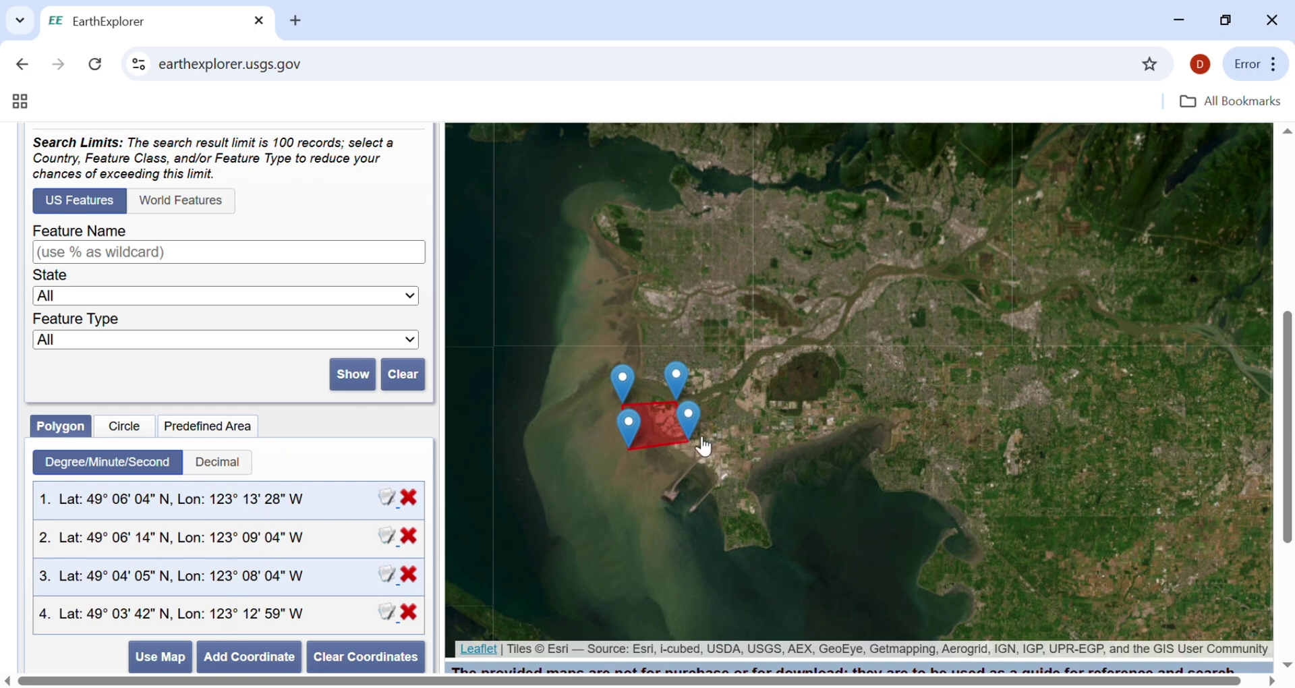
{"action": "scroll", "coordinate": [663, 416], "scroll_direction": "up", "scroll_amount": 1}
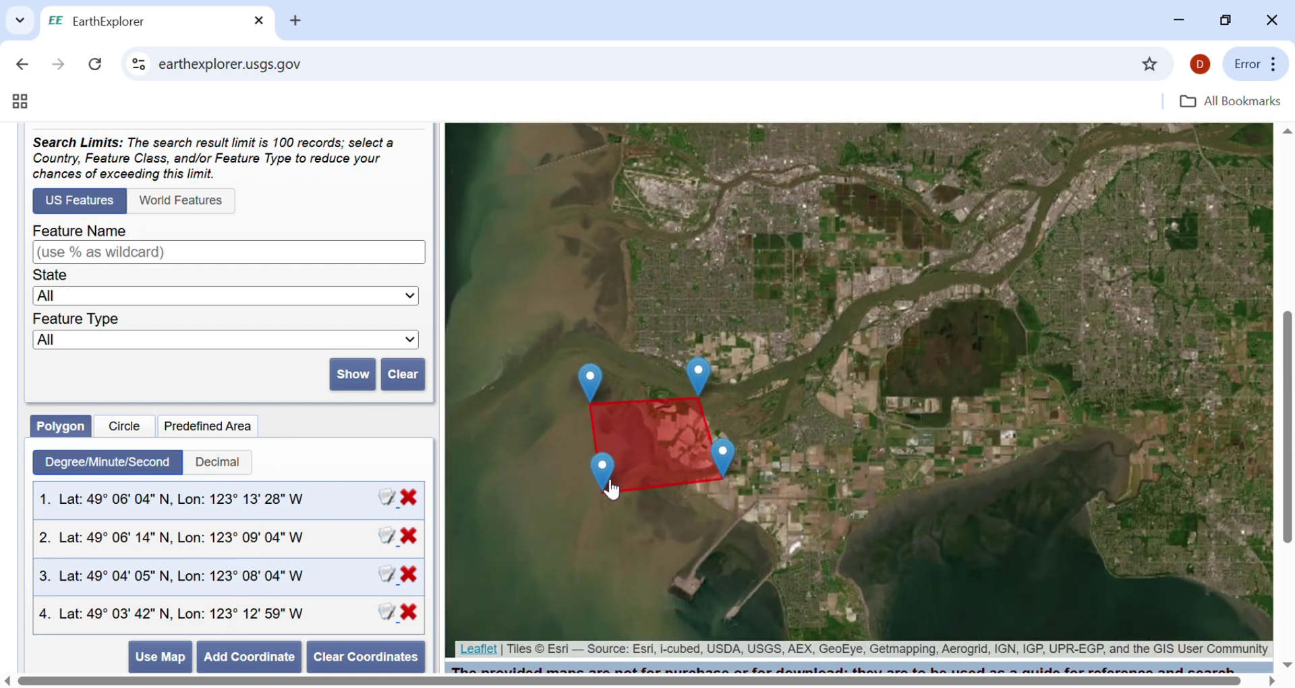
{"action": "left_click_drag", "start_coordinate": [614, 491], "coordinate": [629, 465]}
{"action": "left_click_drag", "start_coordinate": [710, 384], "coordinate": [747, 353]}
{"action": "left_click_drag", "start_coordinate": [603, 395], "coordinate": [589, 371]}
{"action": "left_click_drag", "start_coordinate": [726, 467], "coordinate": [765, 465]}
{"action": "left_click_drag", "start_coordinate": [624, 465], "coordinate": [625, 508]}
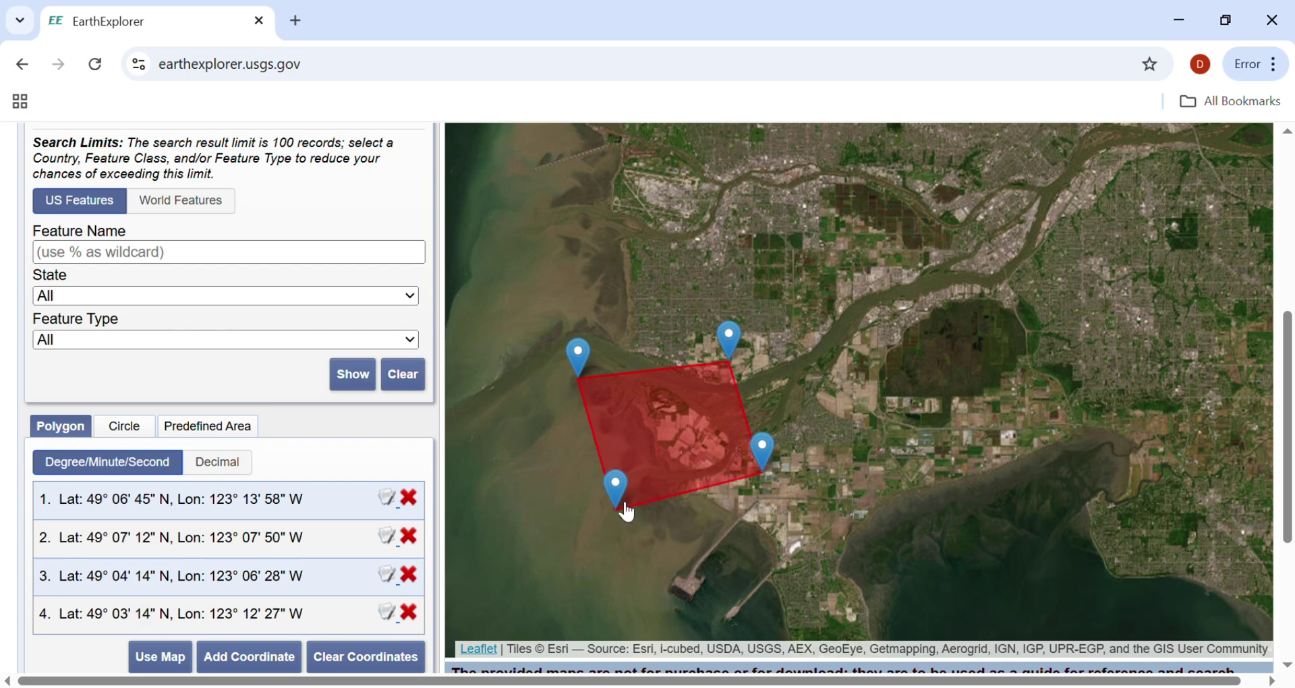
- Set the search date range from 05/01/2025 to 09/31/2025
{"action": "scroll", "coordinate": [144, 482], "scroll_direction": "down", "scroll_amount": 4}
{"action": "left_click", "coordinate": [143, 482]}
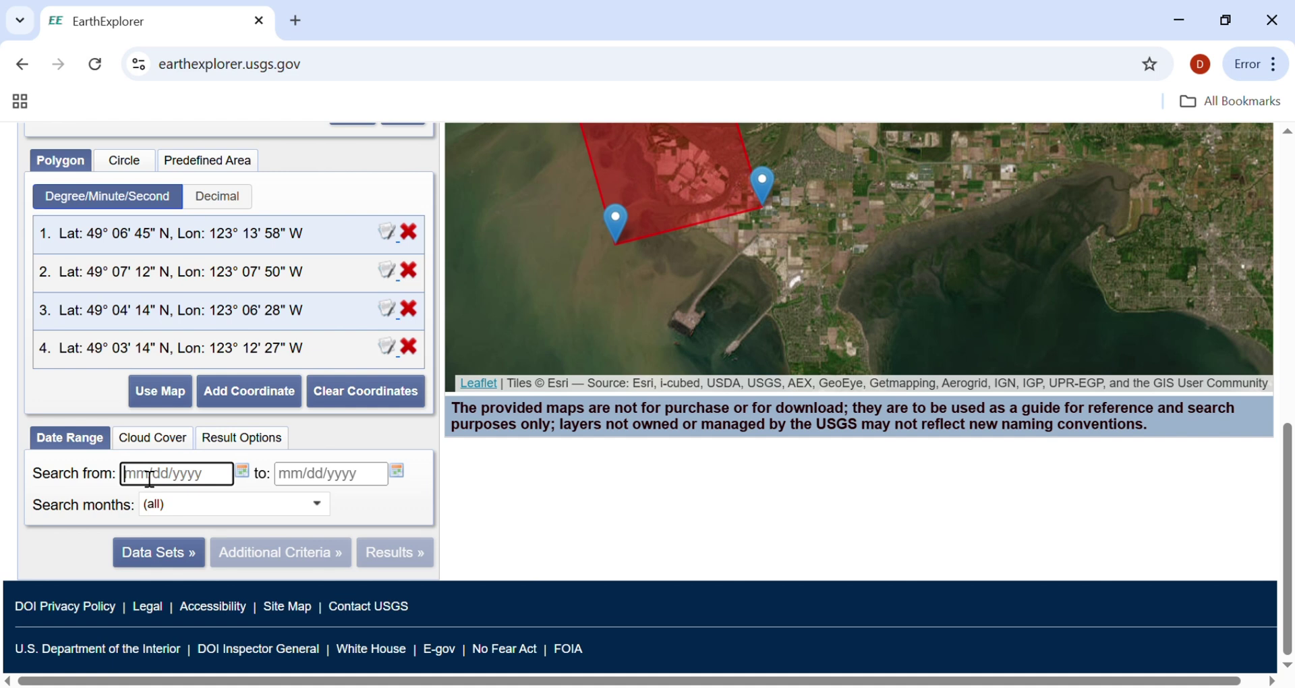
{"action": "type", "text": "05/01/2025"}
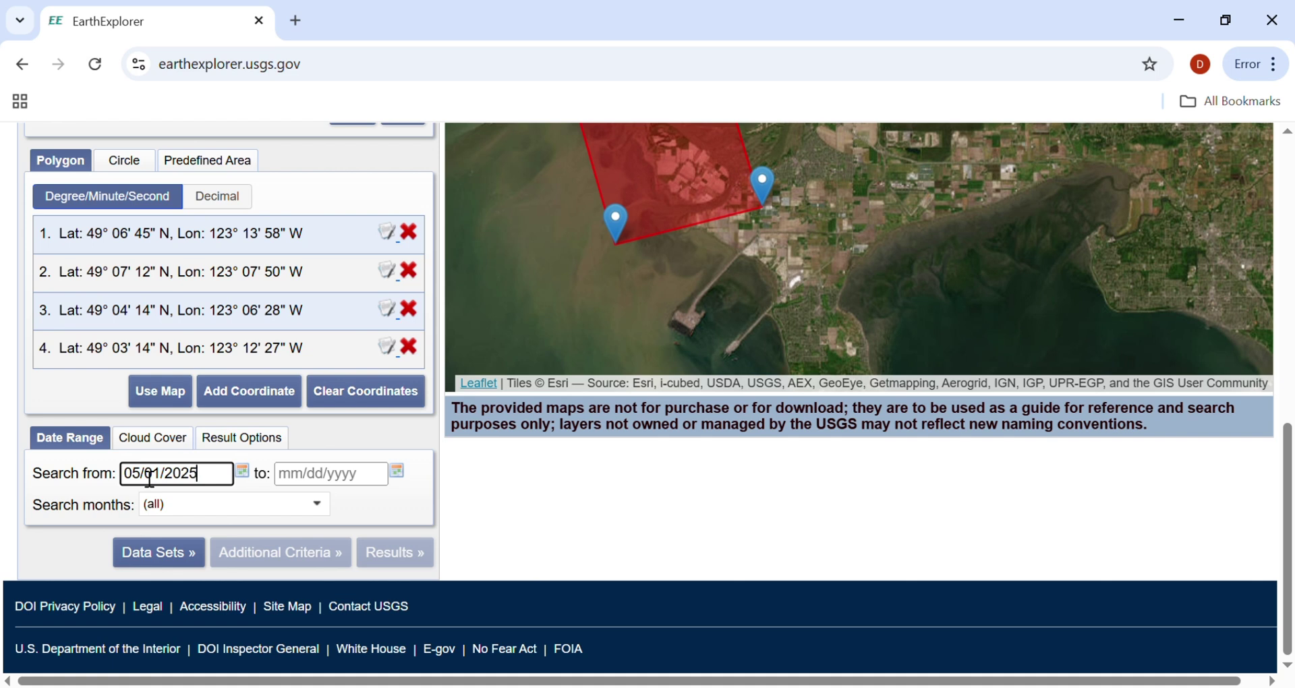
{"action": "left_click", "coordinate": [299, 479]}
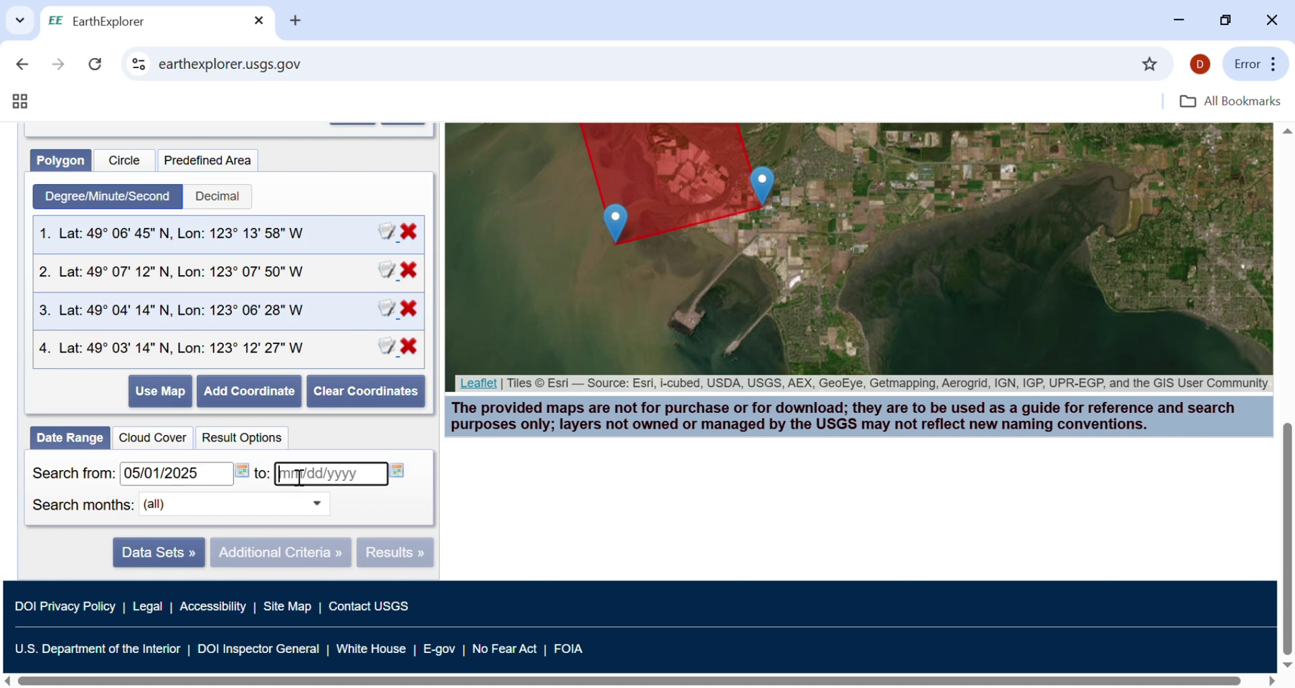
{"action": "type", "text": "09"}
{"action": "type", "text": "/31/2025"}
{"action": "scroll", "coordinate": [124, 593], "scroll_direction": "up", "scroll_amount": 1}
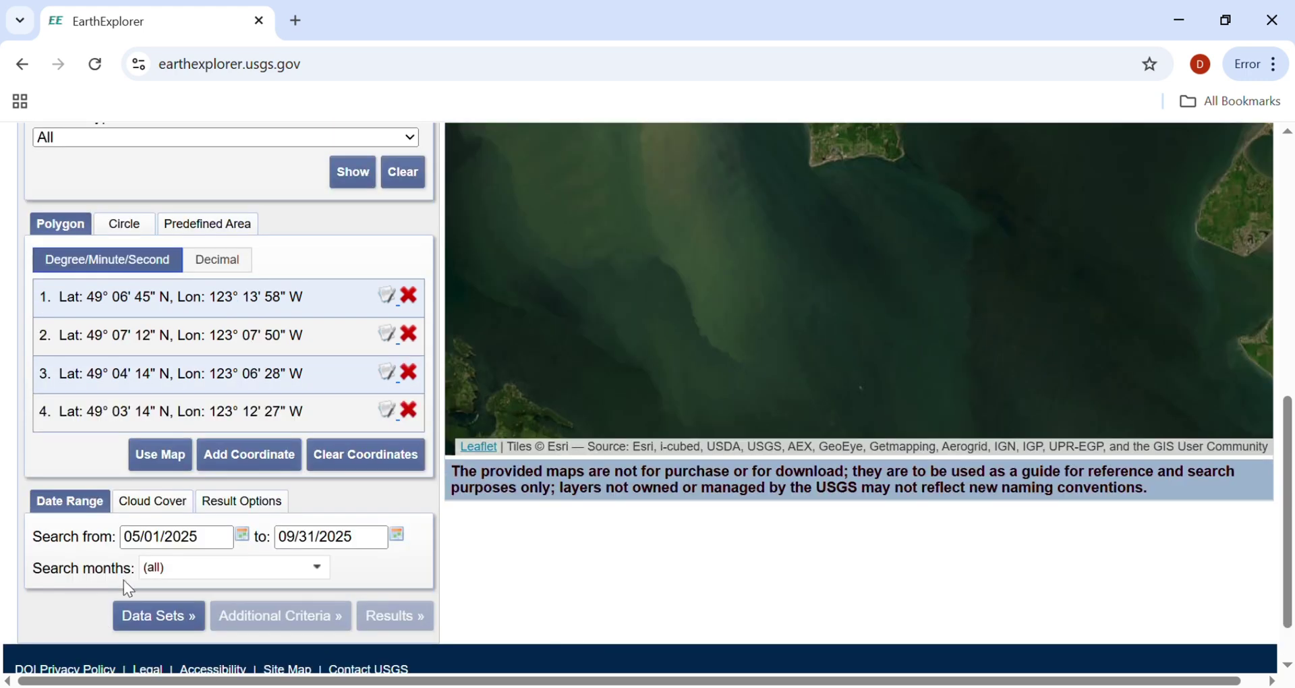
- Select the Landsat 8-9 OLI/TIRS C2 L2 data set under Landsat Collection 2 Level-2 and show the search results
{"action": "left_click", "coordinate": [159, 618]}
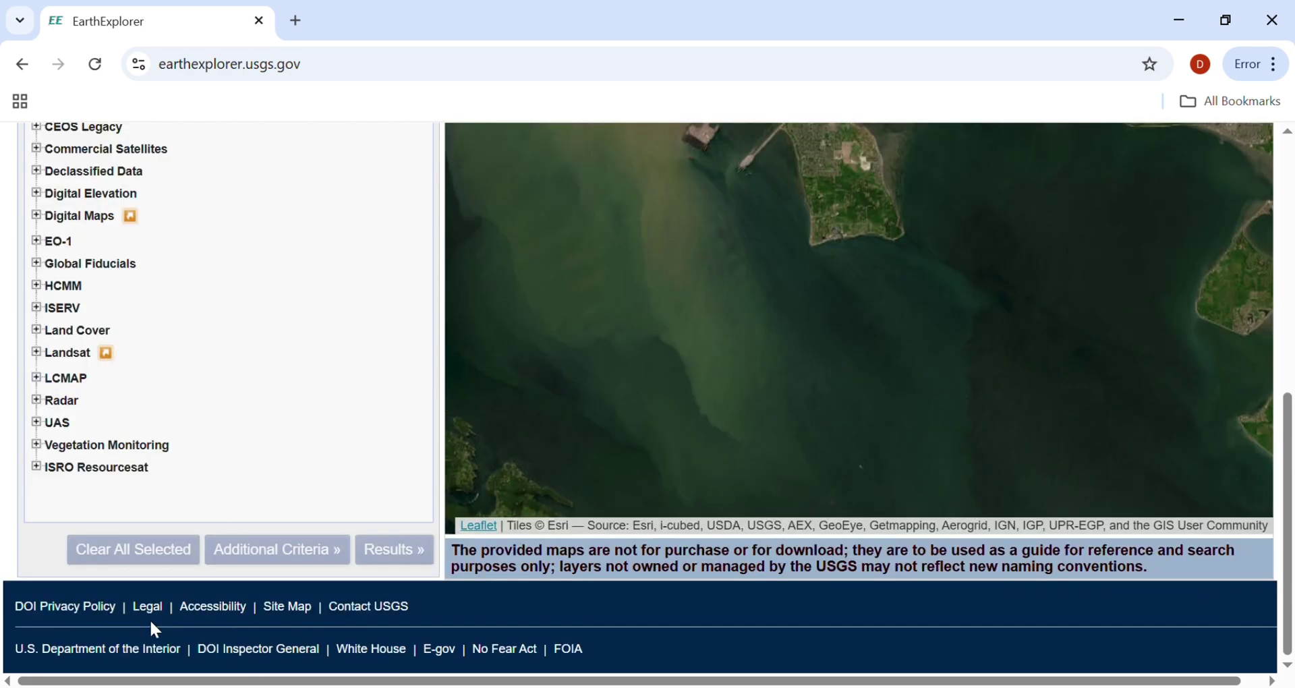
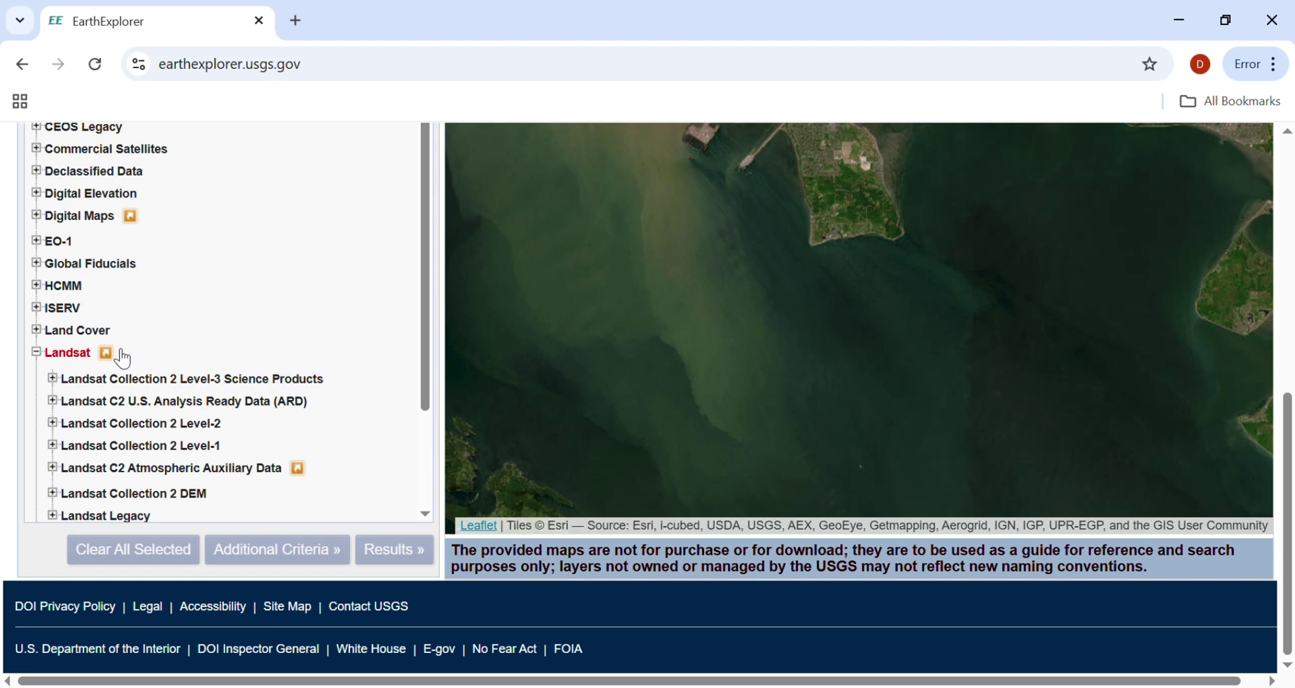
{"action": "scroll", "coordinate": [121, 378], "scroll_direction": "down", "scroll_amount": 1}
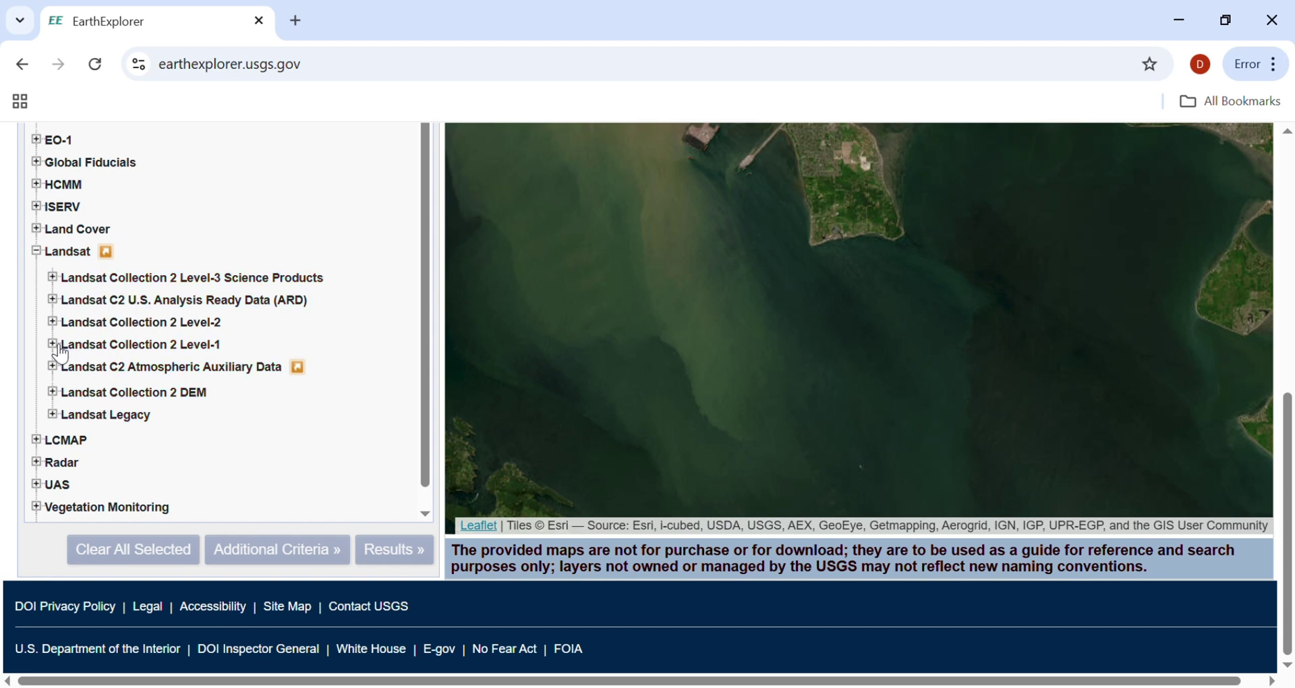
{"action": "left_click", "coordinate": [52, 323]}
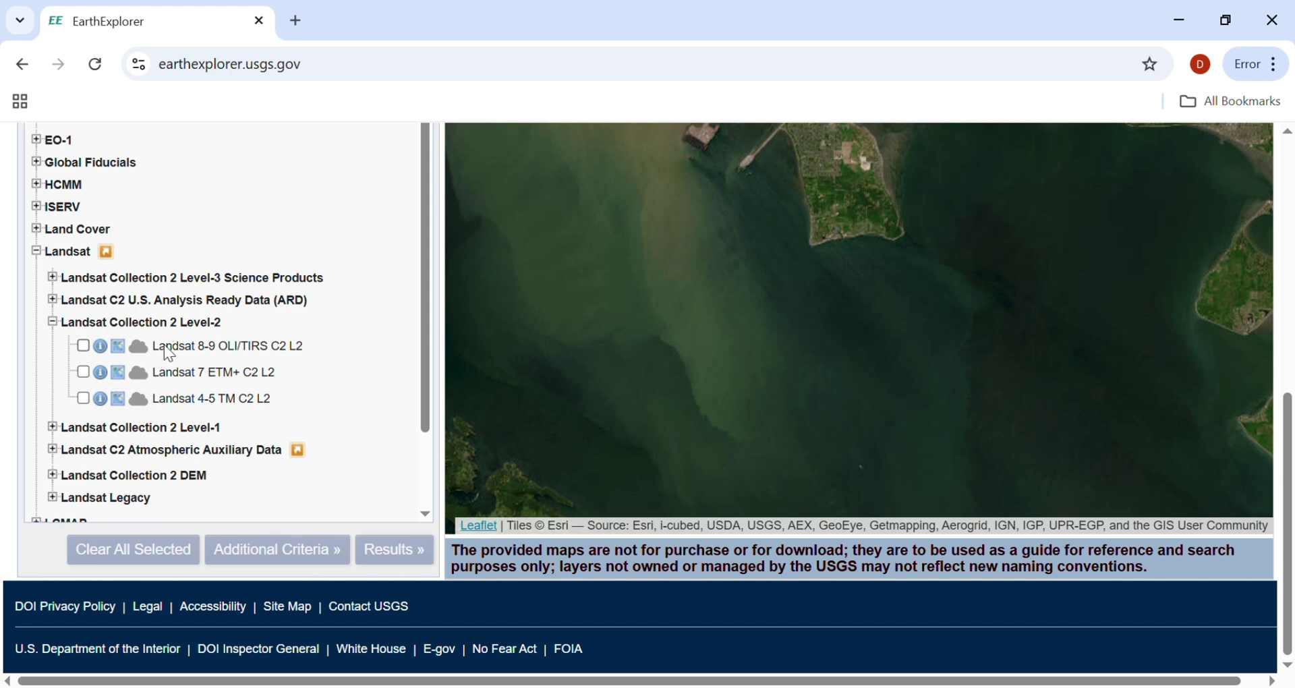
{"action": "left_click", "coordinate": [84, 346]}
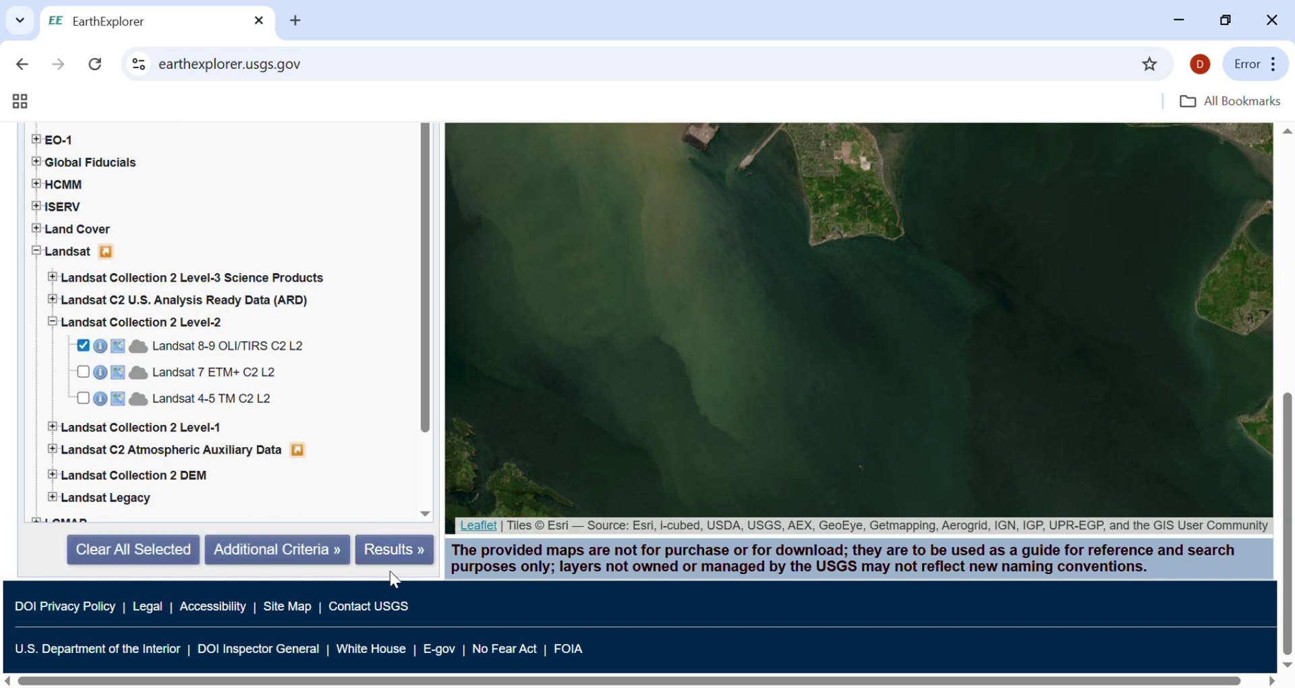
{"action": "left_click", "coordinate": [405, 558]}
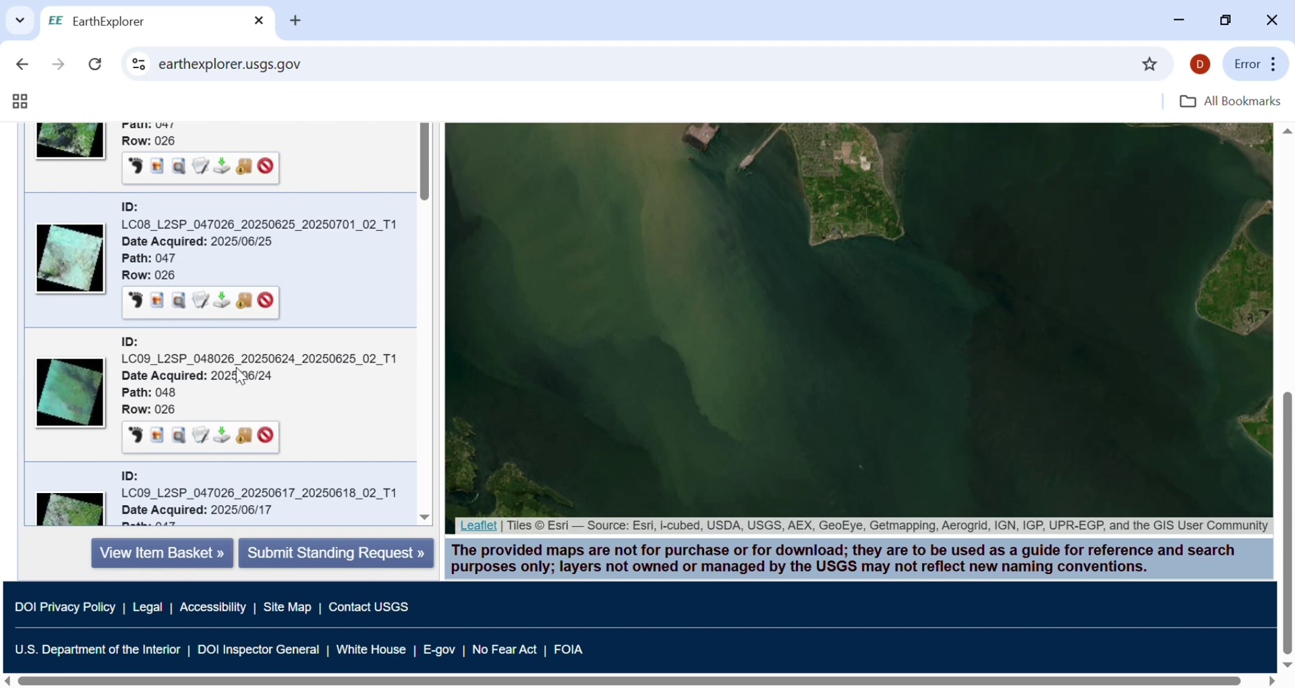
{"action": "scroll", "coordinate": [230, 338], "scroll_direction": "up", "scroll_amount": 5}
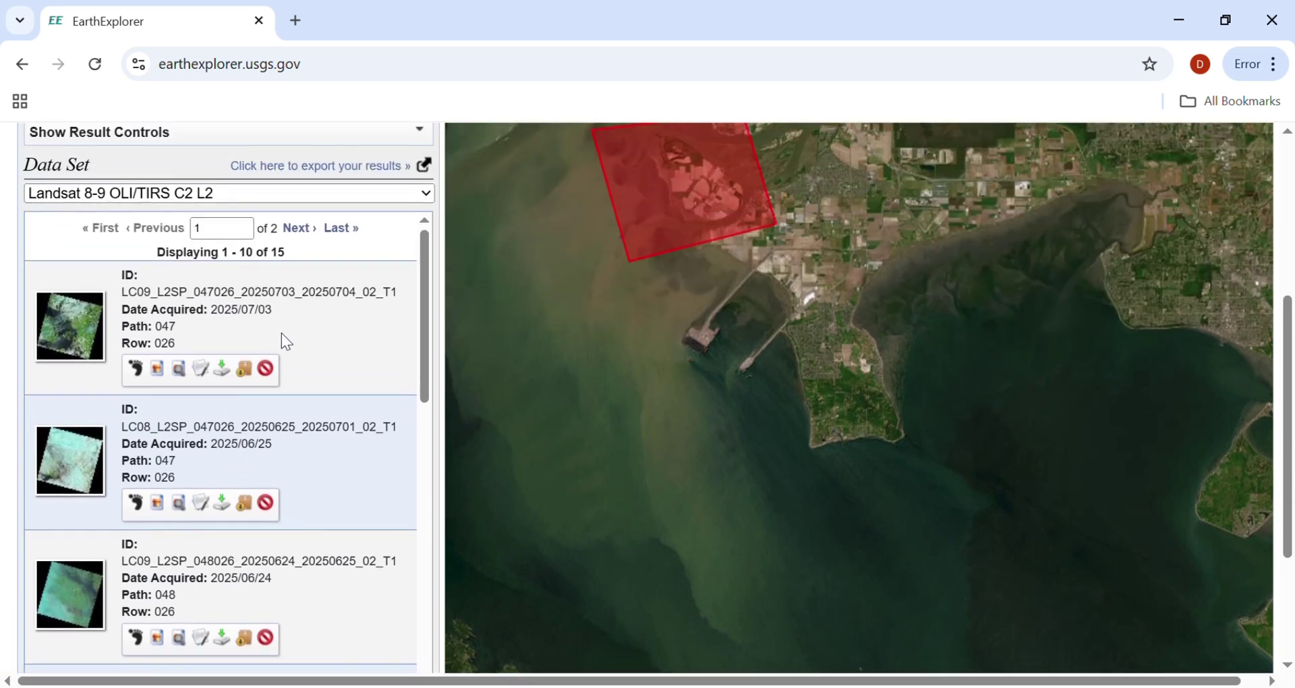
- Find the Landsat 8 scene acquired 2025/06/09 (path 047, row 026) in the results and overlay its browse image on the map
{"action": "left_click_drag", "start_coordinate": [755, 261], "coordinate": [677, 528]}
{"action": "scroll", "coordinate": [254, 445], "scroll_direction": "down", "scroll_amount": 1}
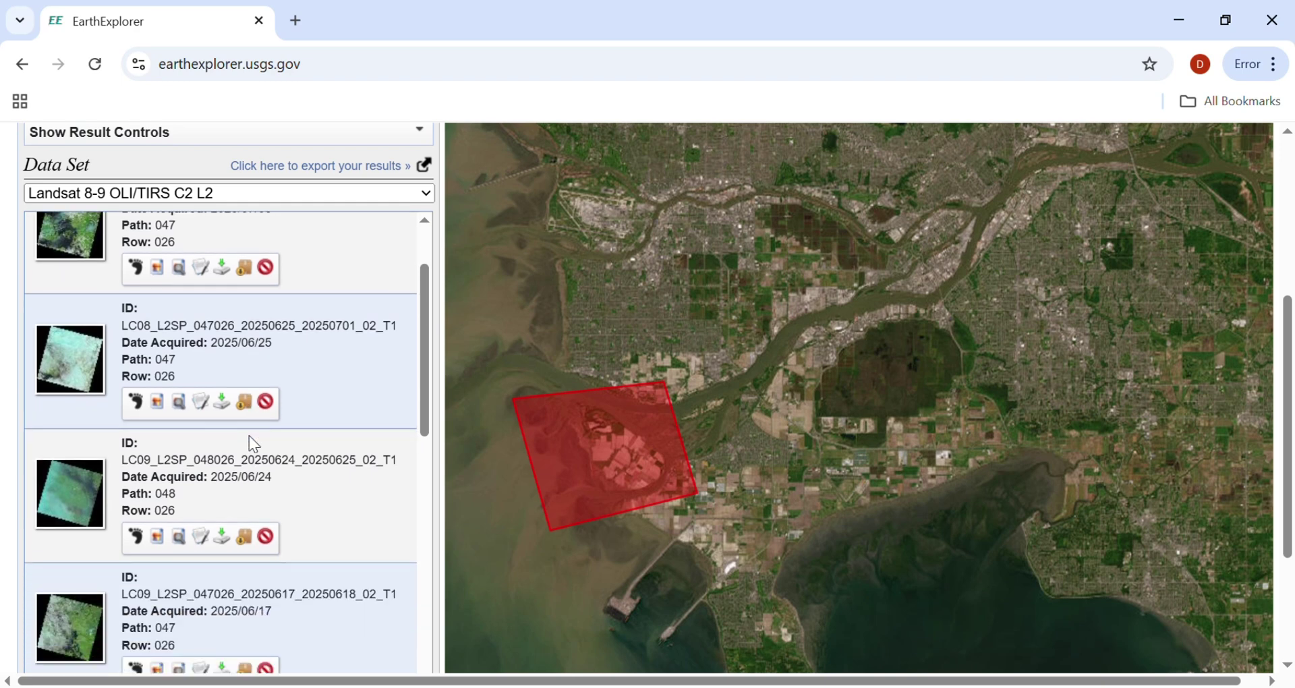
{"action": "scroll", "coordinate": [84, 402], "scroll_direction": "down", "scroll_amount": 1}
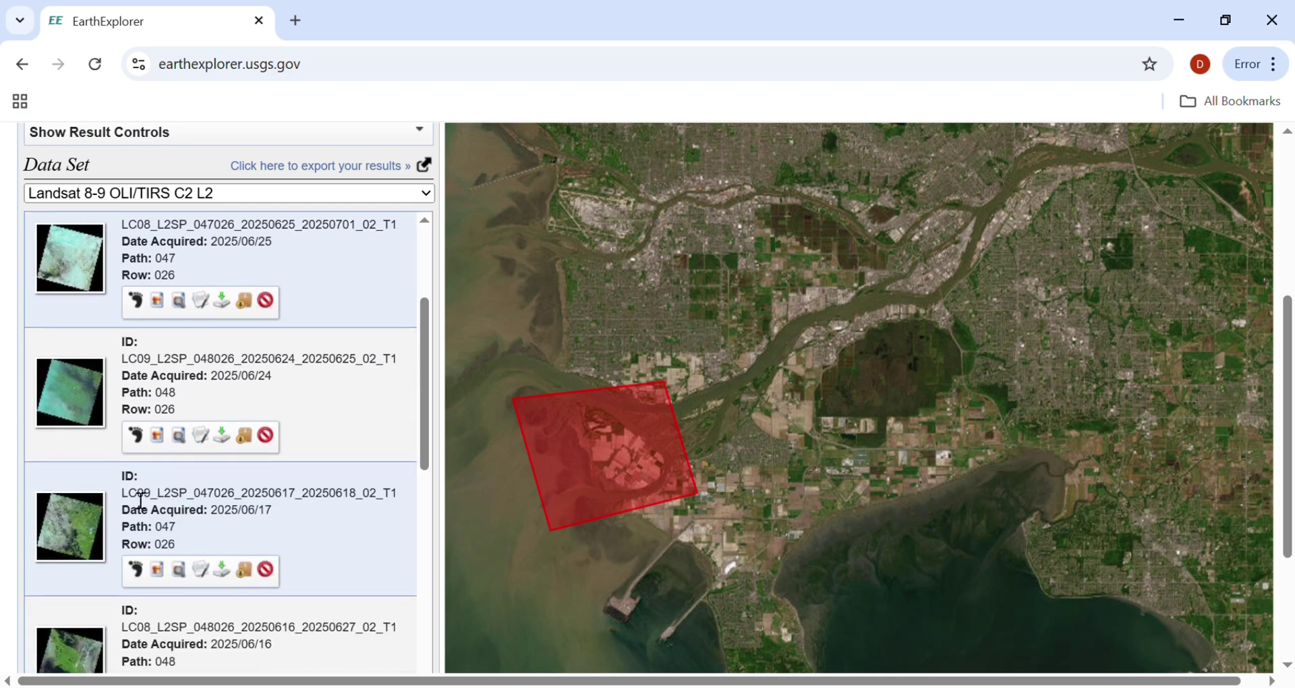
{"action": "scroll", "coordinate": [101, 367], "scroll_direction": "up", "scroll_amount": 1}
{"action": "scroll", "coordinate": [95, 364], "scroll_direction": "up", "scroll_amount": 1}
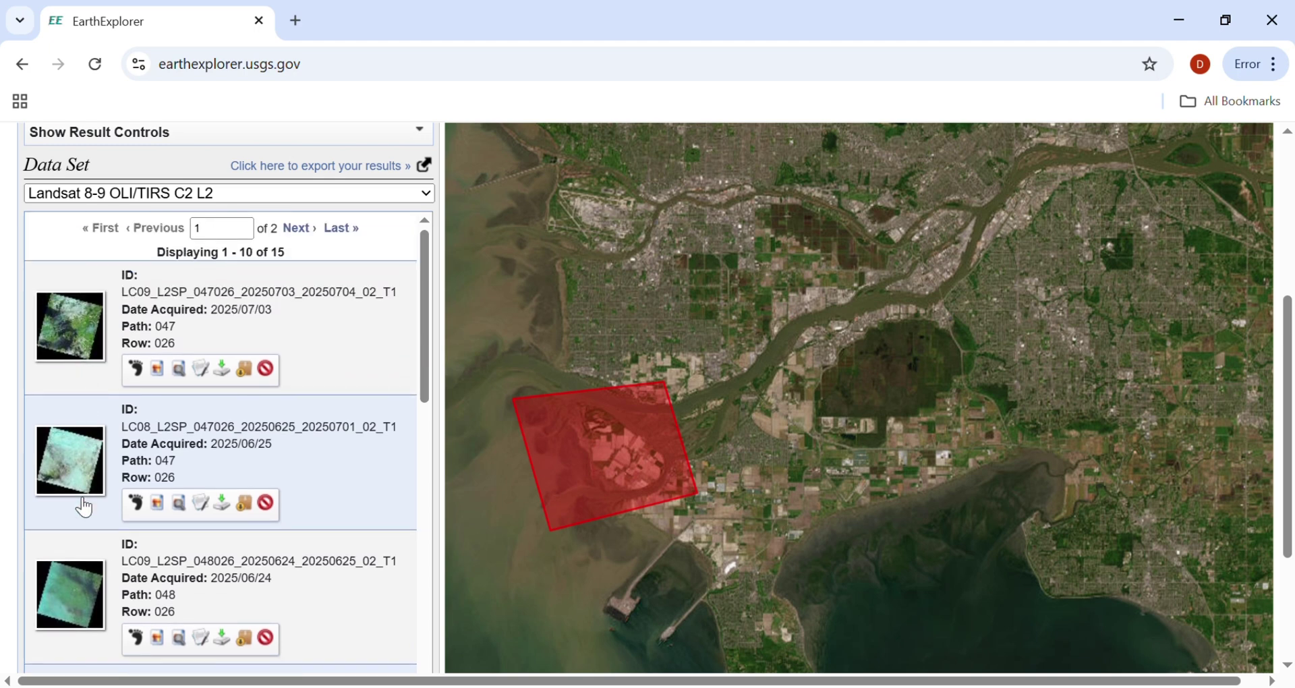
{"action": "scroll", "coordinate": [83, 508], "scroll_direction": "down", "scroll_amount": 5}
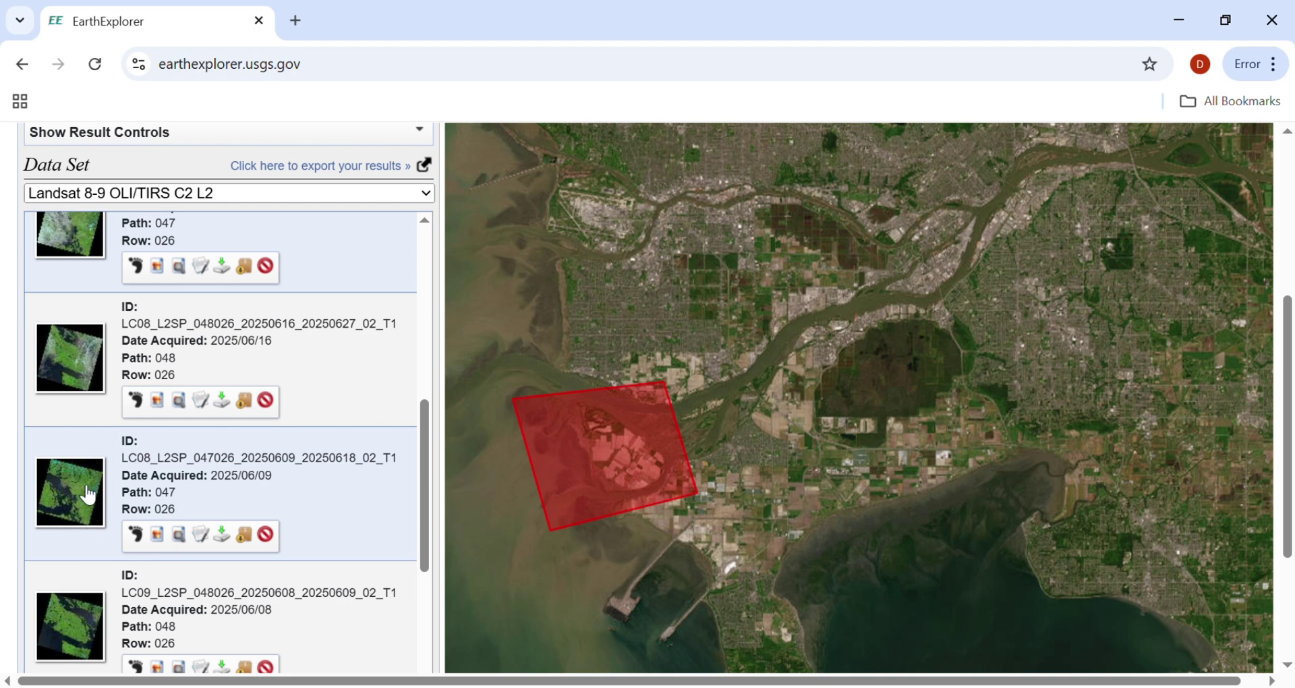
{"action": "scroll", "coordinate": [90, 536], "scroll_direction": "down", "scroll_amount": 1}
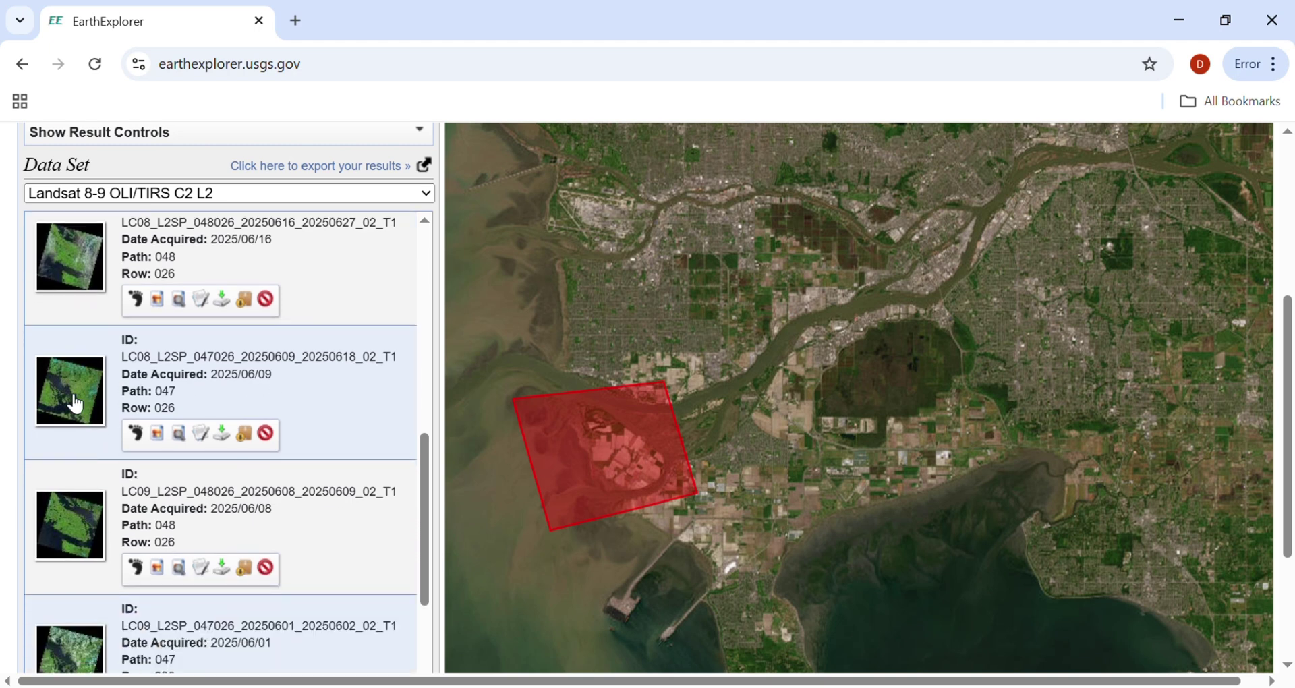
{"action": "left_click", "coordinate": [164, 440]}
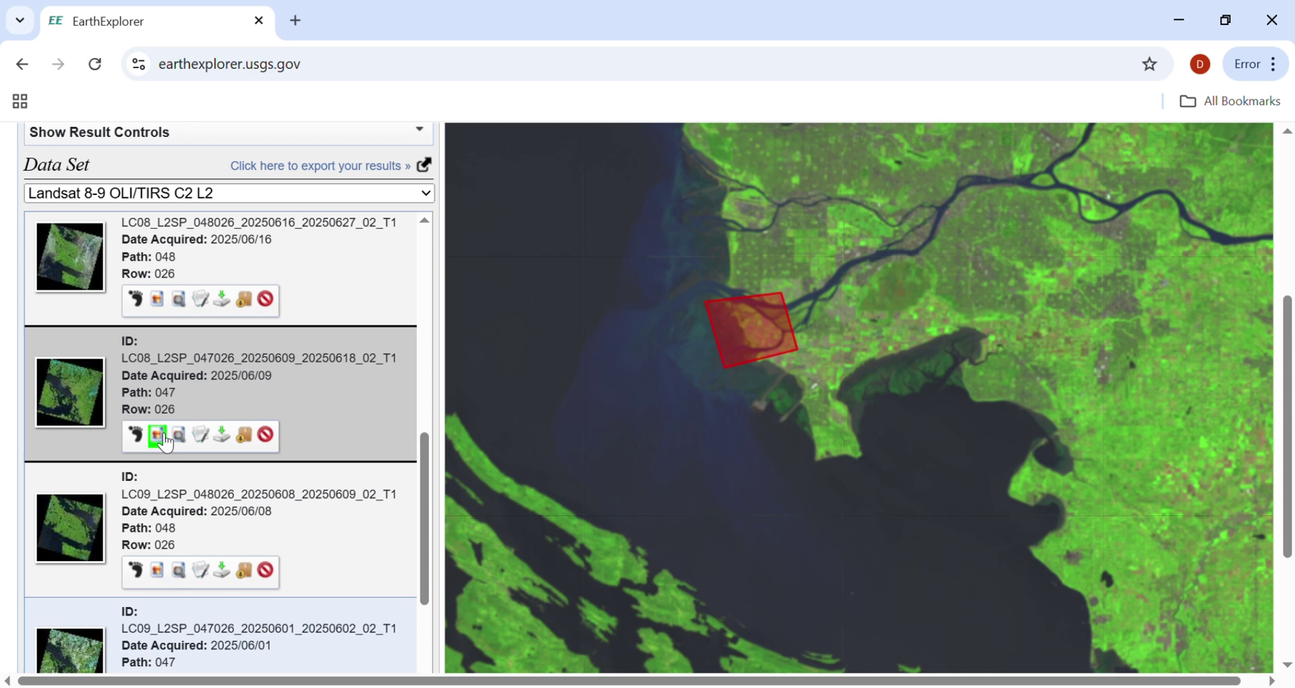
- Download the complete Landsat Collection 2 Level-2 Product Bundle for scene LC08_L2SP_047026_20250609_20250618_02_T1
{"action": "left_click", "coordinate": [224, 436]}
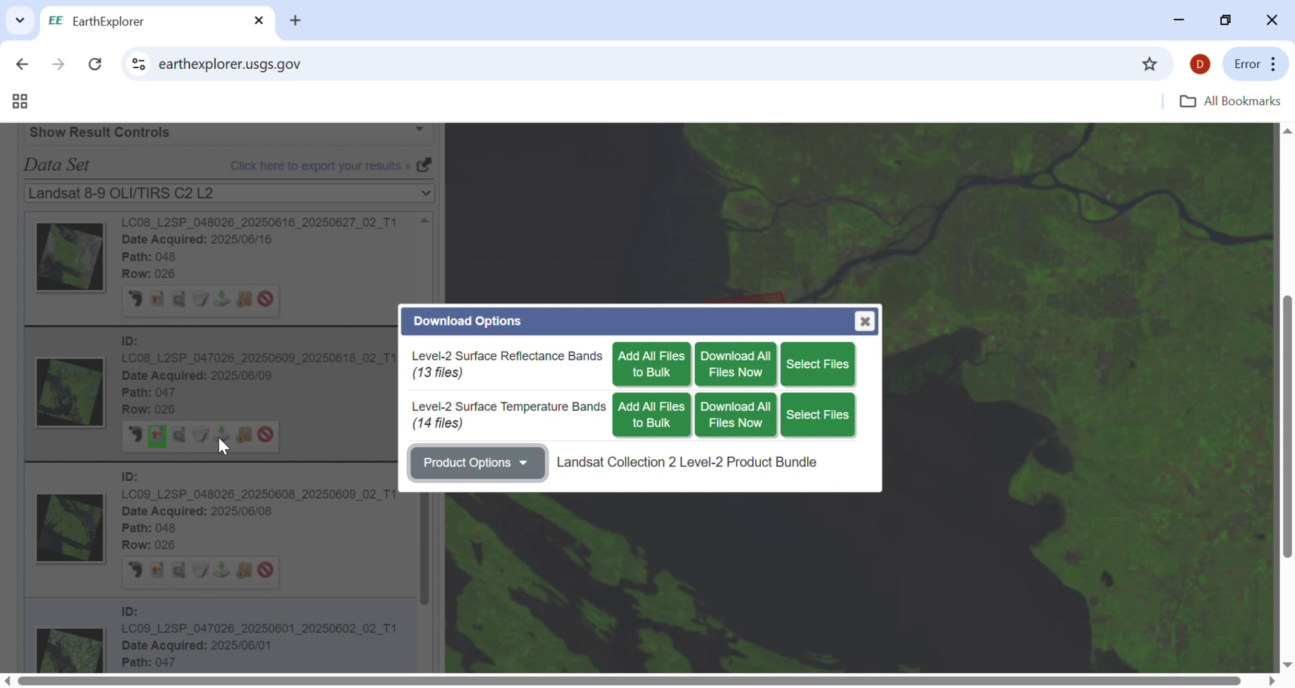
{"action": "left_click", "coordinate": [536, 478]}
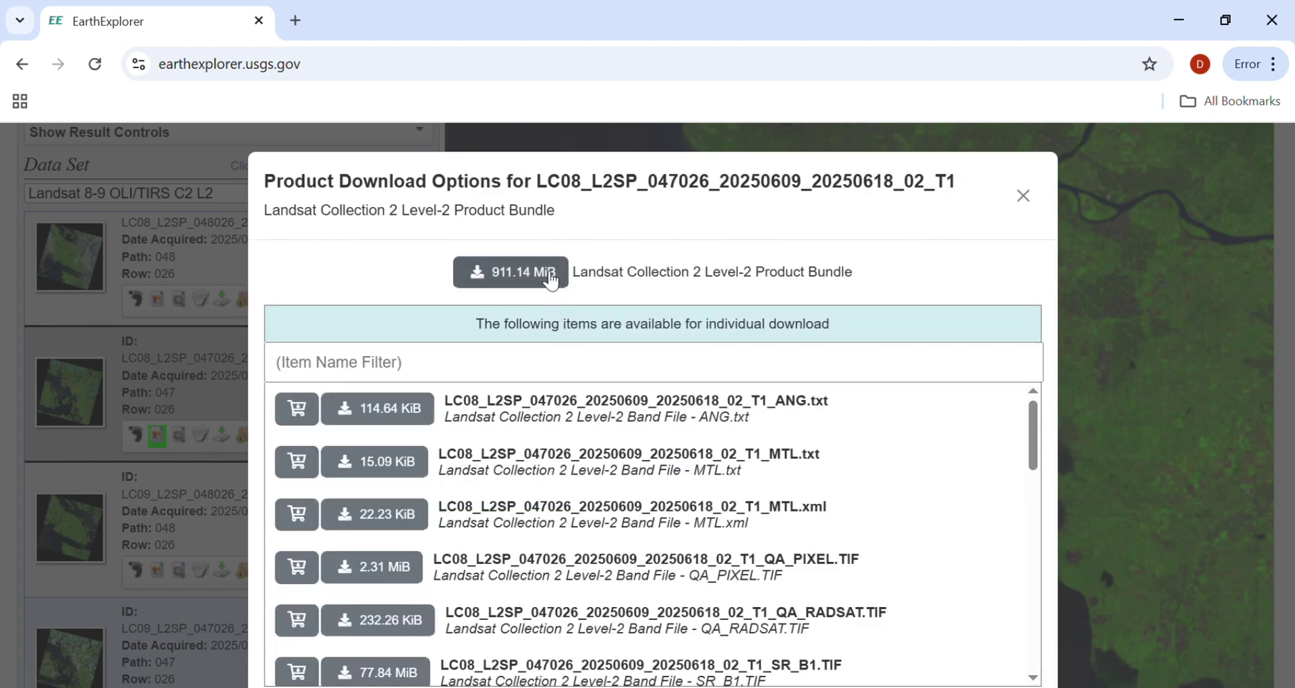
{"action": "scroll", "coordinate": [648, 533], "scroll_direction": "down", "scroll_amount": 10}
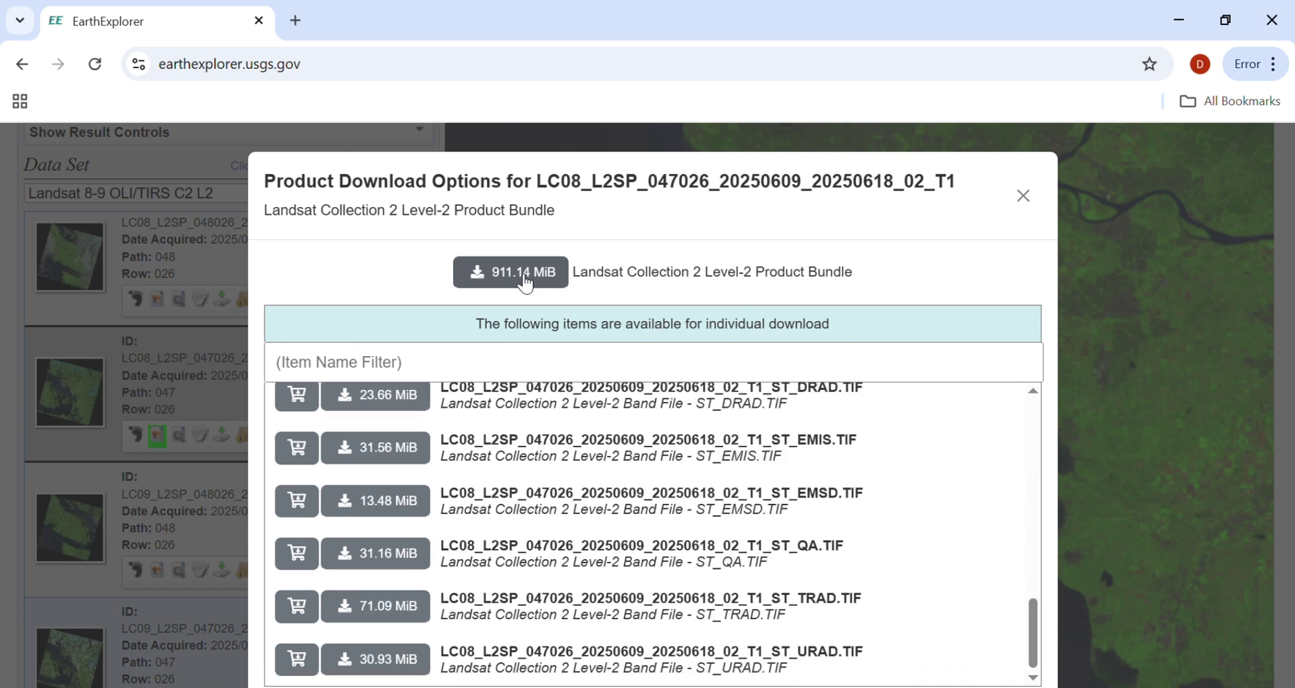
{"action": "left_click", "coordinate": [527, 284]}
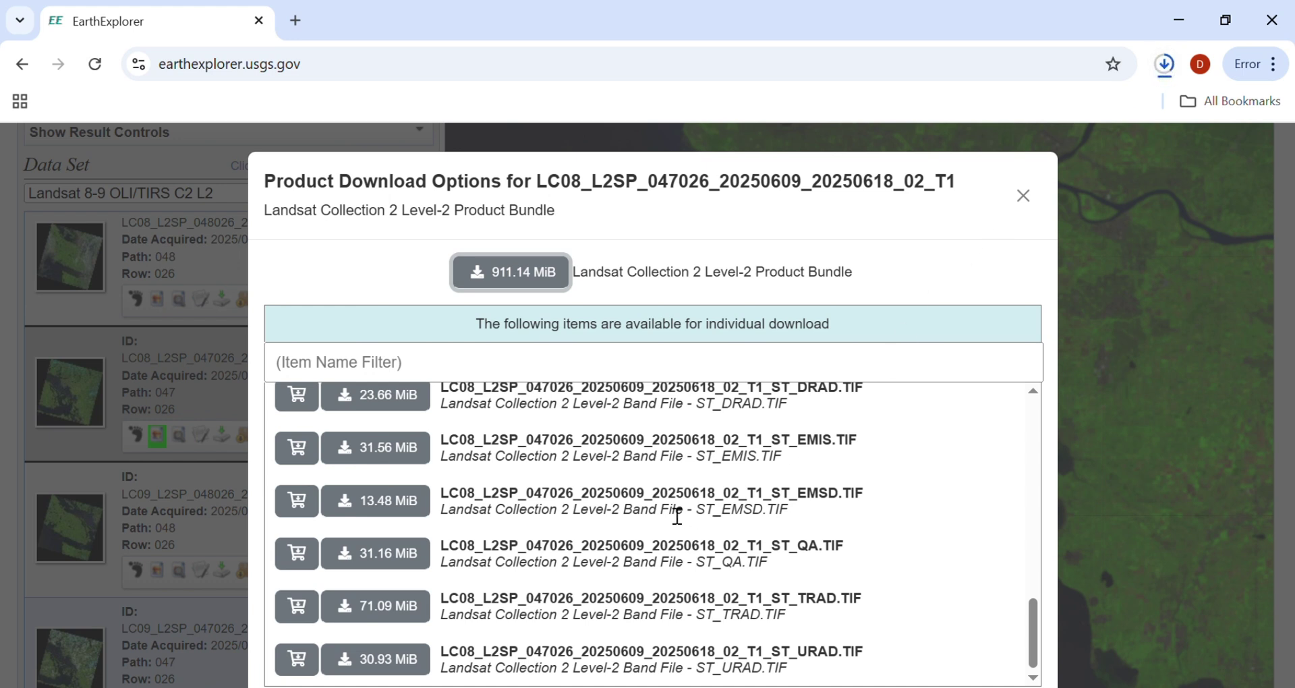
{"action": "scroll", "coordinate": [682, 502], "scroll_direction": "down", "scroll_amount": 2}
{"action": "scroll", "coordinate": [674, 504], "scroll_direction": "up", "scroll_amount": 6}
{"action": "scroll", "coordinate": [674, 504], "scroll_direction": "up", "scroll_amount": 7}
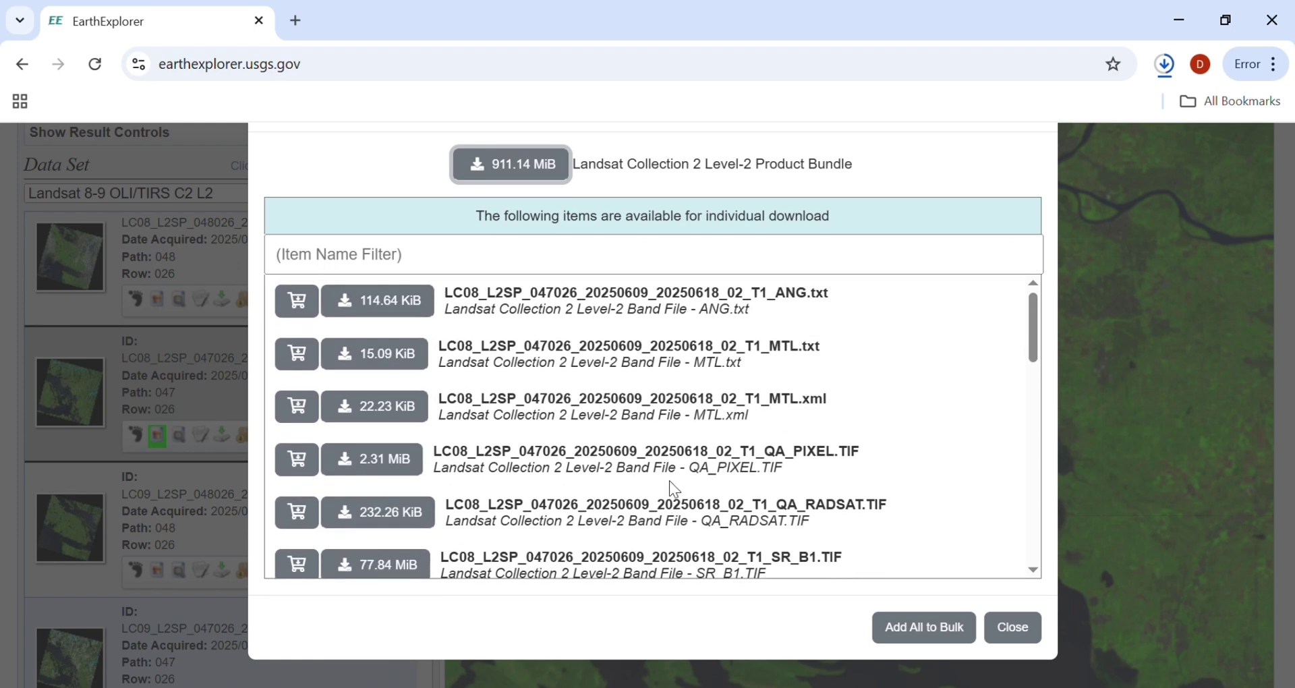